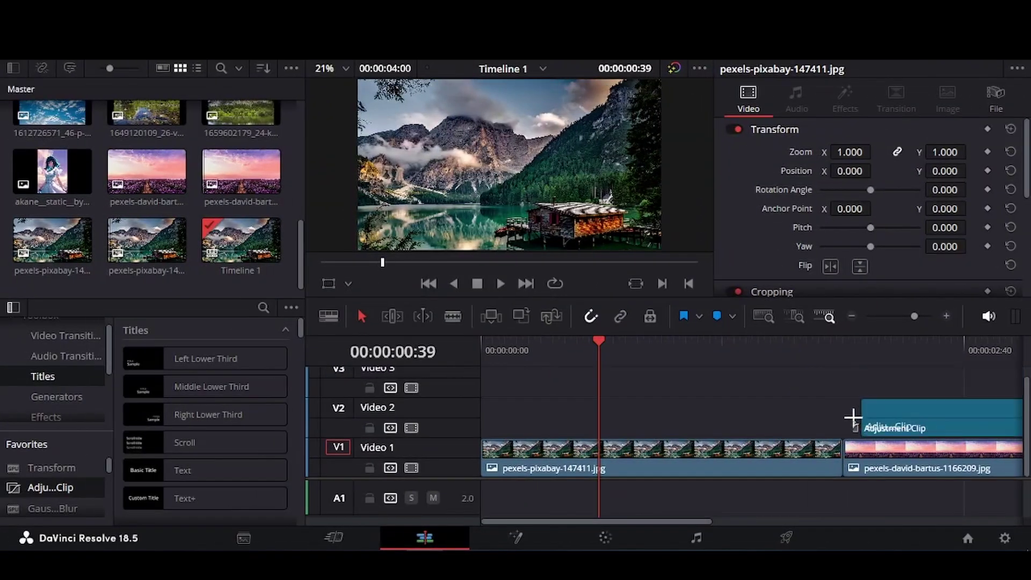
Step: Drop the Adjustment Clip on V2 over the photos, blade it at the lavender clip's end and delete the surplus
{"action": "mouse_move", "coordinate": [879, 414]}
{"action": "left_mouse_down"}
{"action": "mouse_move", "coordinate": [625, 417]}
{"action": "mouse_move", "coordinate": [633, 416]}
{"action": "left_mouse_up"}
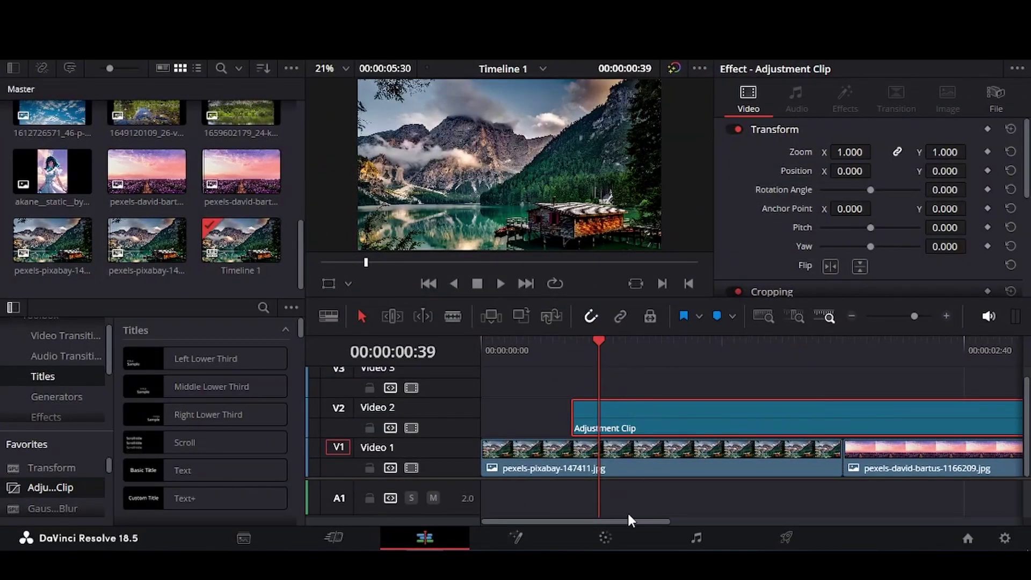
{"action": "left_click_drag", "start_coordinate": [633, 522], "coordinate": [758, 519]}
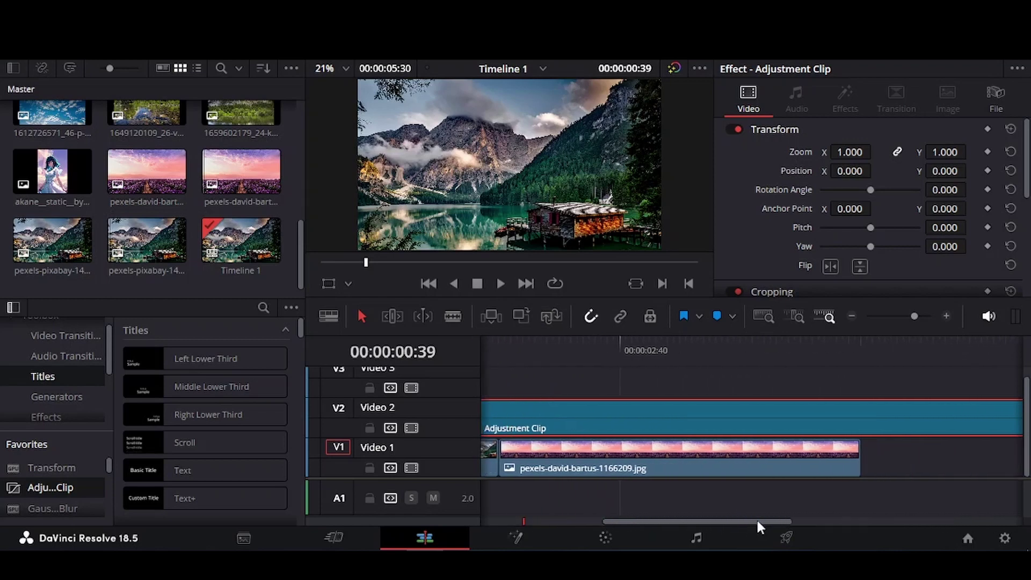
{"action": "key", "text": "b"}
{"action": "left_click", "coordinate": [848, 418]}
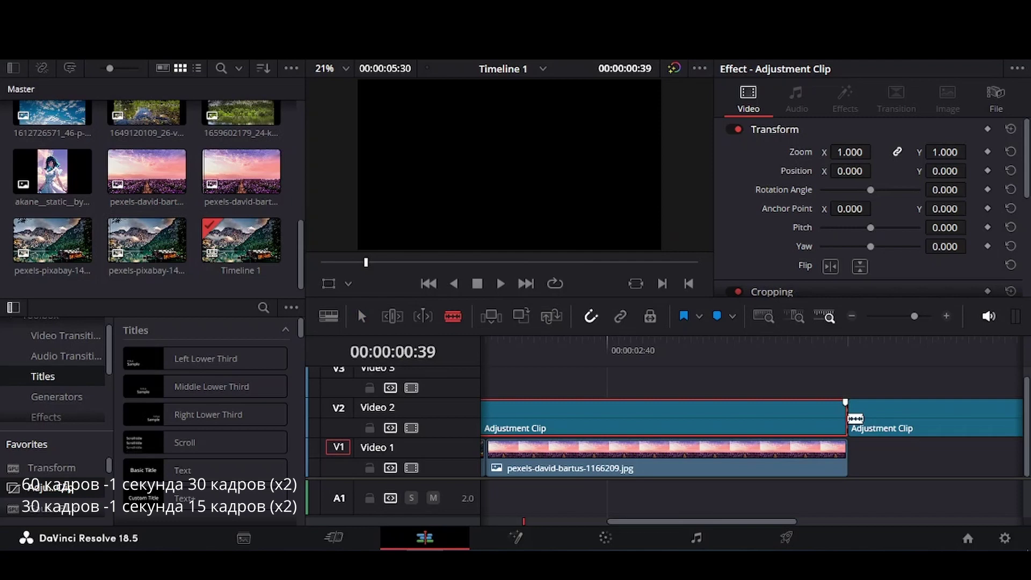
{"action": "key", "text": "a"}
{"action": "left_click", "coordinate": [862, 427]}
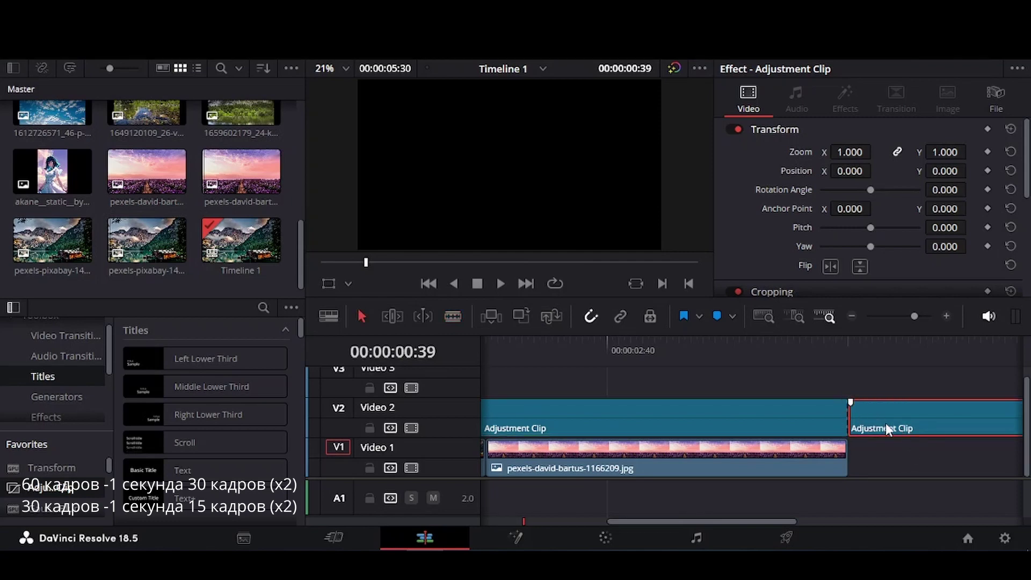
{"action": "key", "text": "Delete"}
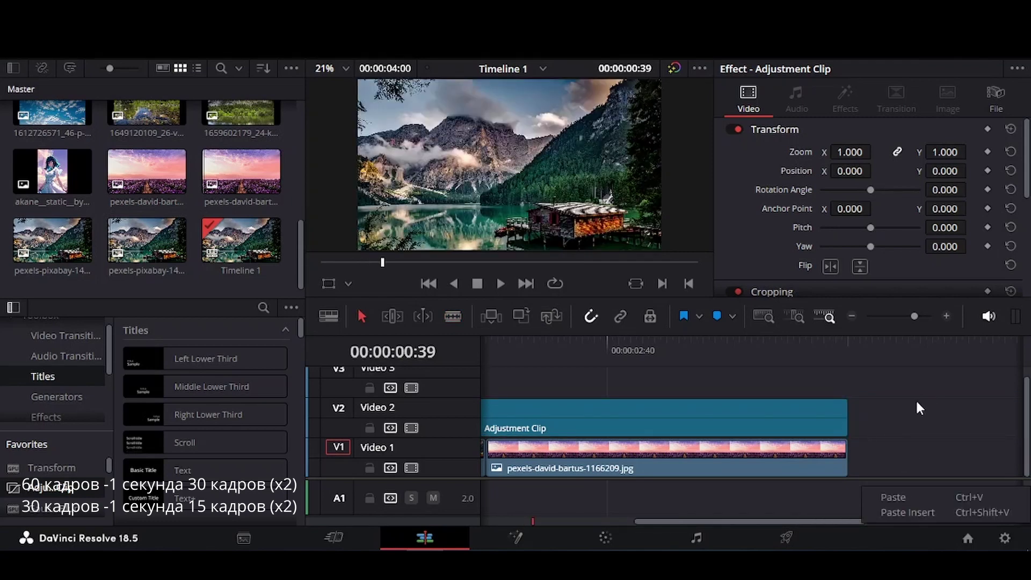
Step: Shorten the Adjustment Clip's end by 30 frames and blade the Video 1 clip where it now ends
{"action": "left_click_drag", "start_coordinate": [847, 417], "coordinate": [757, 427]}
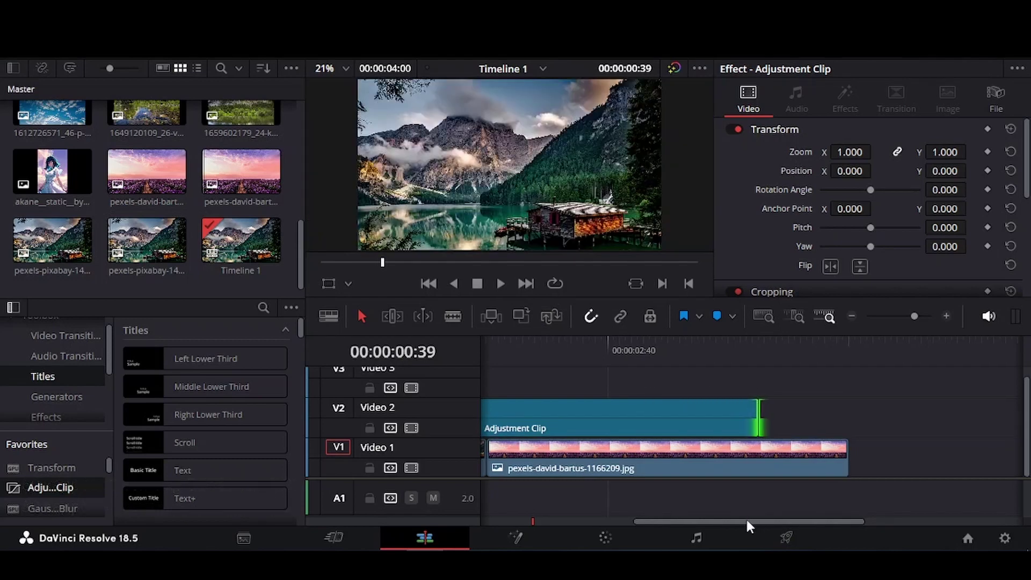
{"action": "left_click_drag", "start_coordinate": [746, 517], "coordinate": [628, 507]}
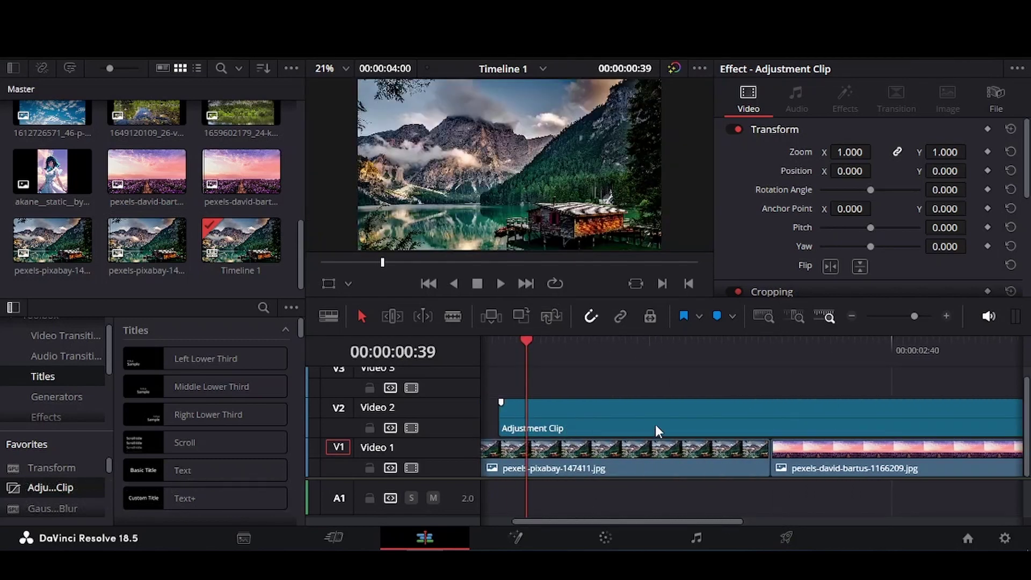
{"action": "key", "text": "b"}
{"action": "left_click_drag", "start_coordinate": [623, 521], "coordinate": [744, 509]}
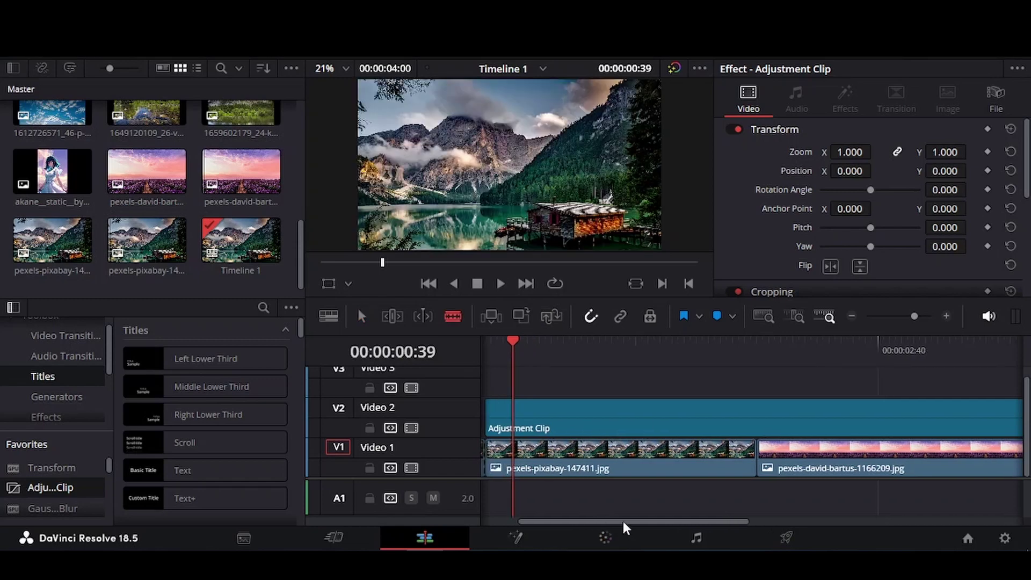
{"action": "left_click", "coordinate": [766, 462]}
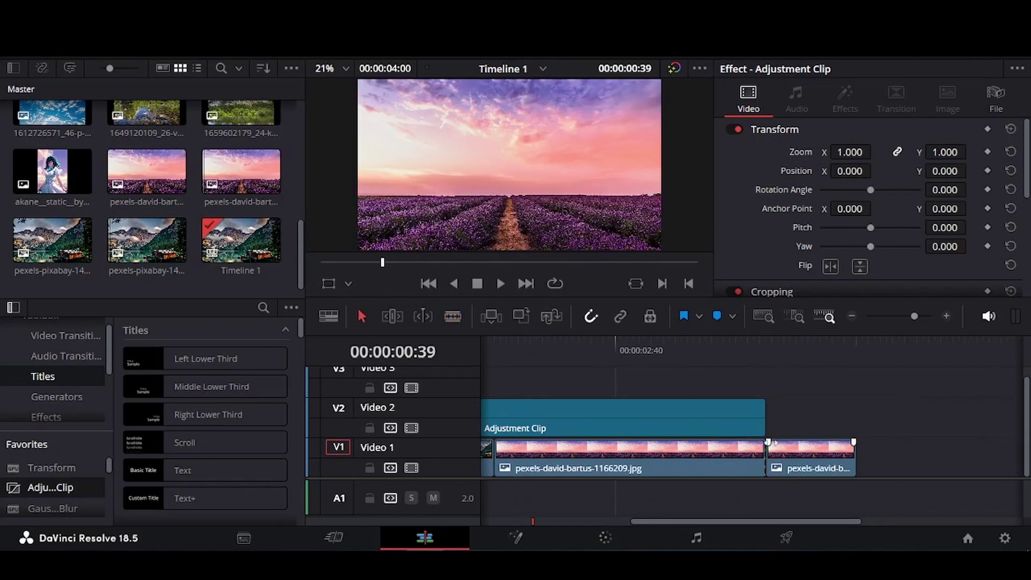
{"action": "key", "text": "a"}
Step: Delete the mountain lake and lavender clips beneath the Adjustment Clip, leaving that Video 1 stretch empty
{"action": "left_click", "coordinate": [677, 472]}
{"action": "key", "text": "BackSpace"}
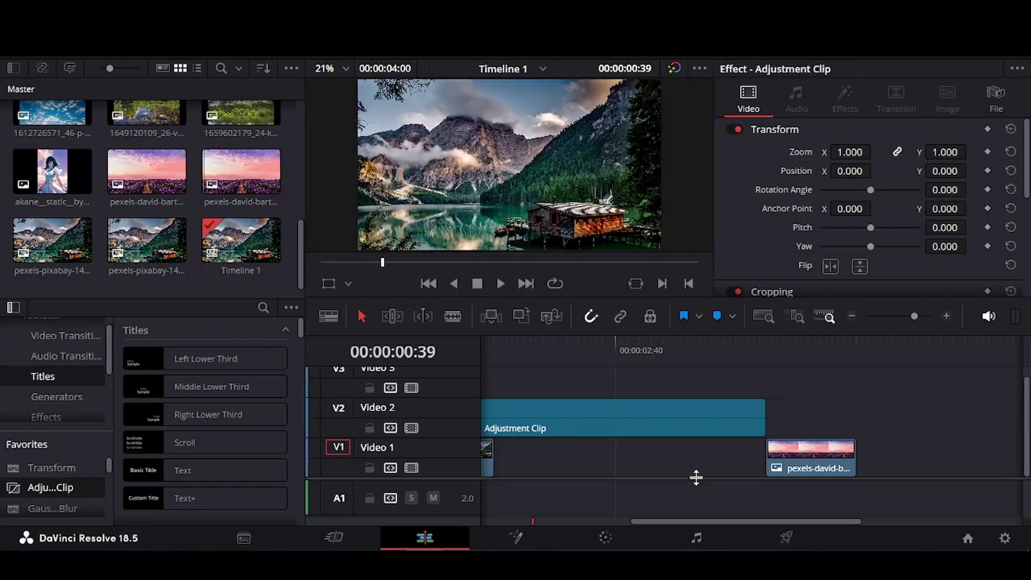
{"action": "left_click_drag", "start_coordinate": [714, 519], "coordinate": [628, 497]}
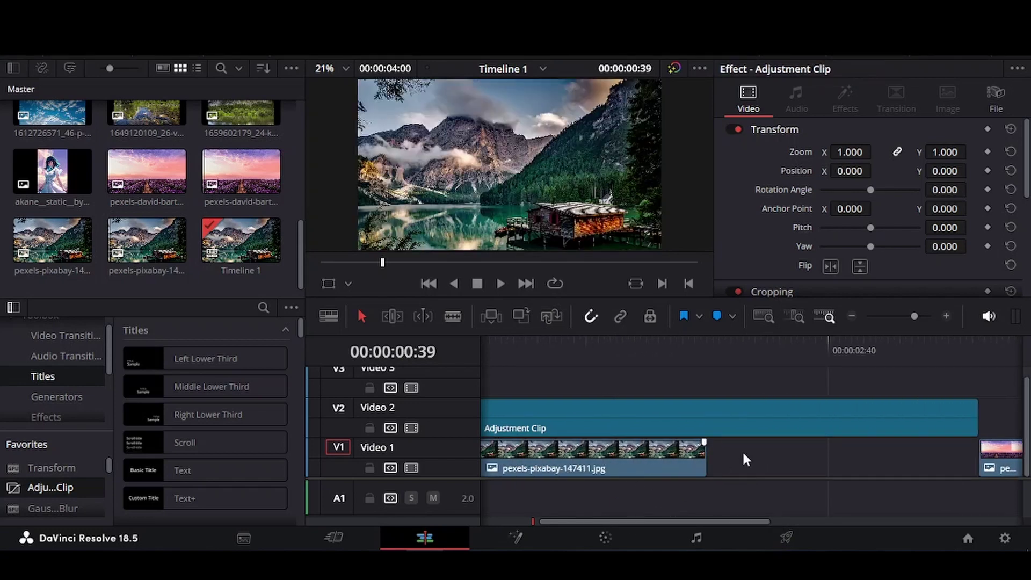
{"action": "key", "text": "ctrl+z"}
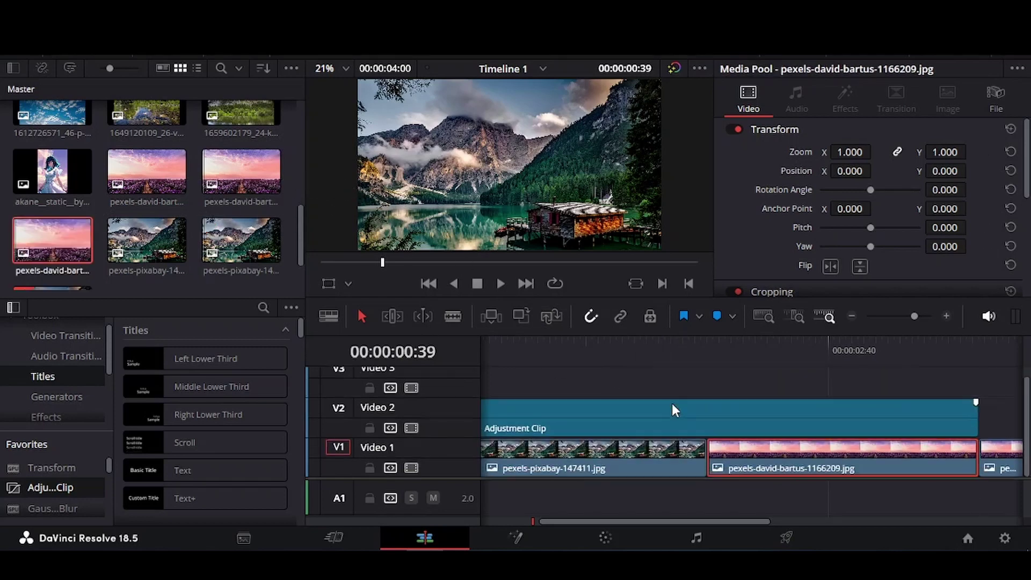
{"action": "left_click", "coordinate": [661, 457]}
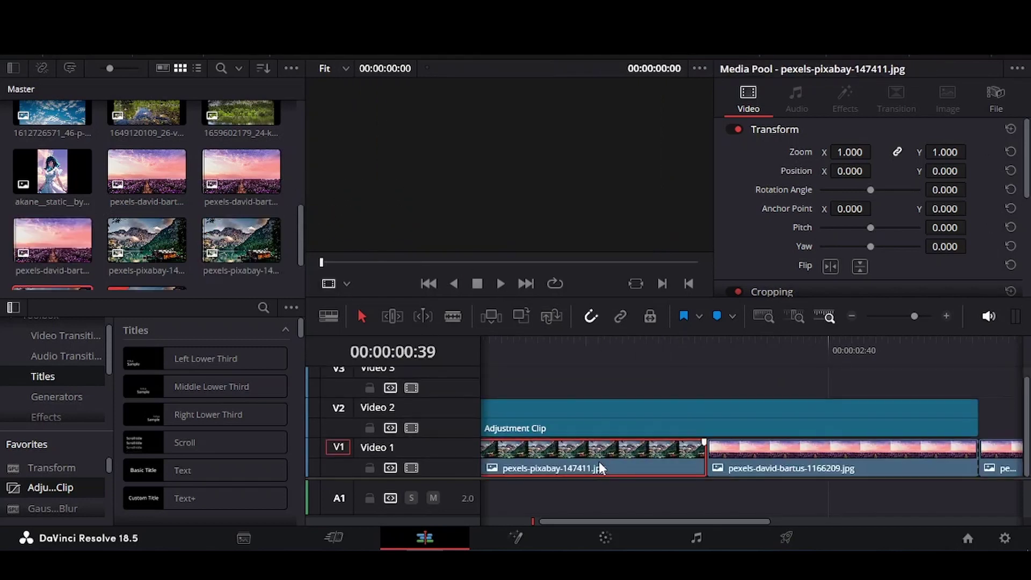
{"action": "key", "text": "BackSpace"}
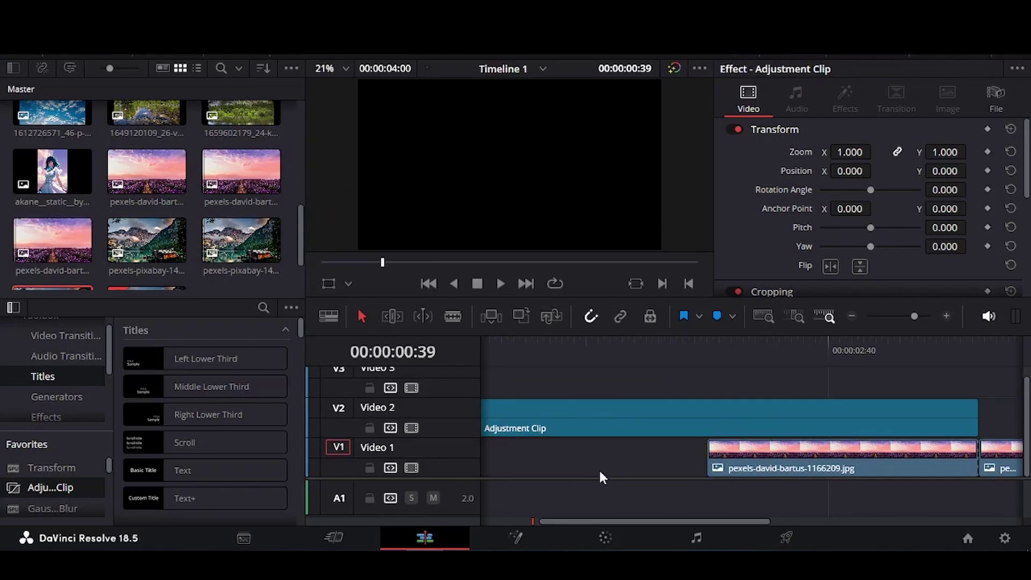
{"action": "left_click", "coordinate": [730, 454]}
{"action": "key", "text": "BackSpace"}
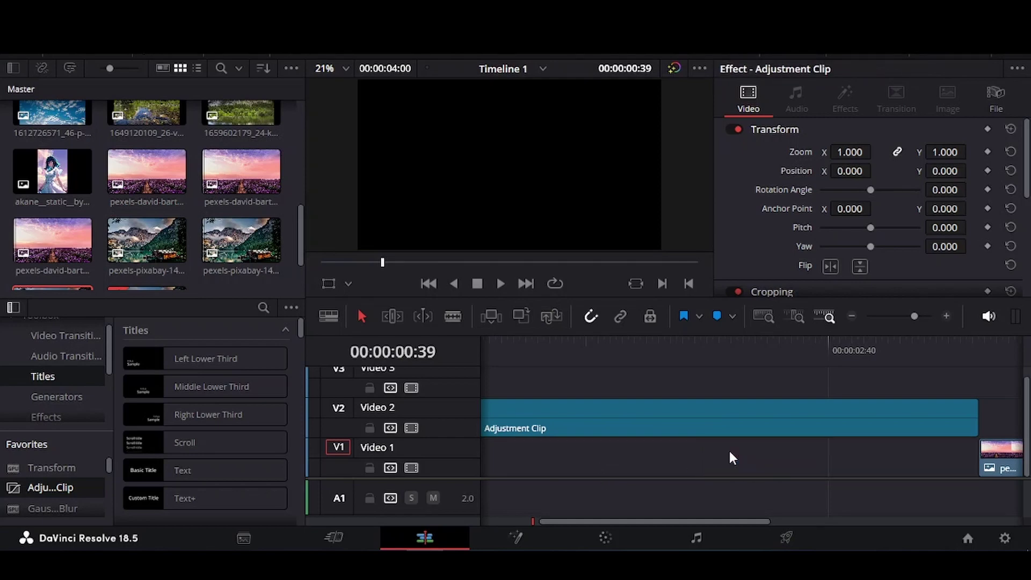
Step: Open the Adjustment Clip's composition in Fusion and delete its MediaIn1 node
{"action": "left_click", "coordinate": [693, 426]}
{"action": "right_click", "coordinate": [698, 422]}
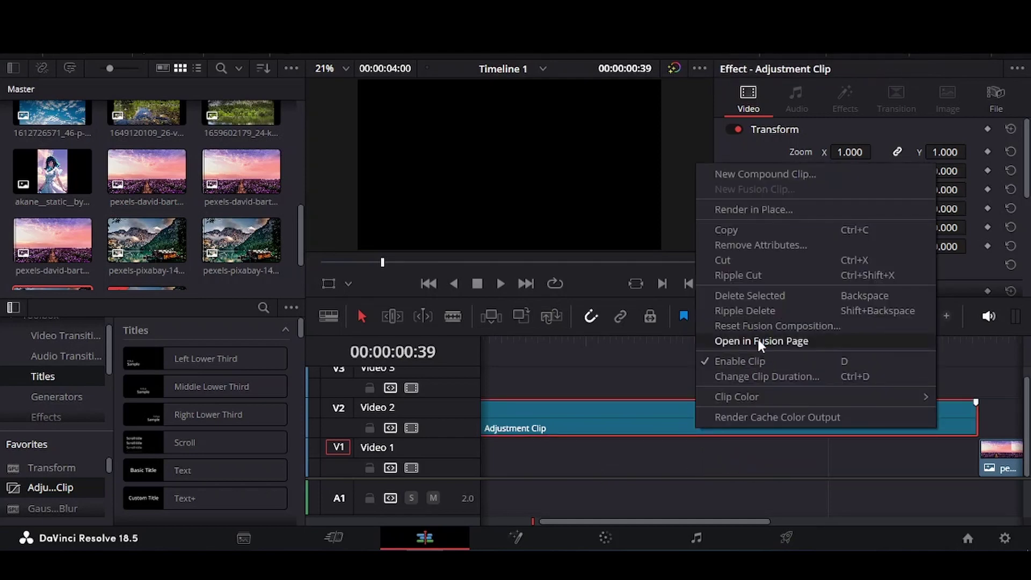
{"action": "key", "text": "Escape"}
{"action": "key", "text": "shift+5"}
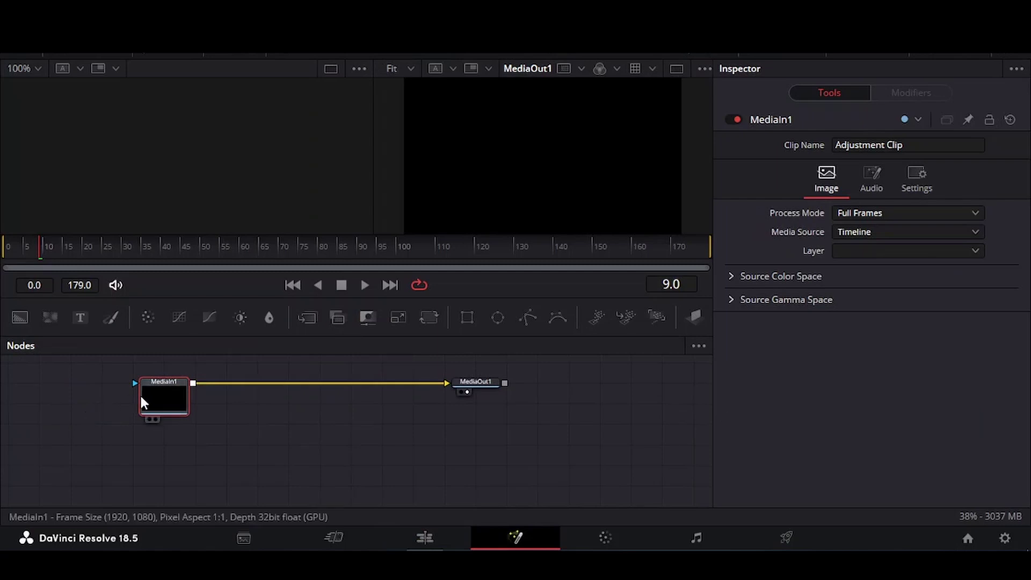
{"action": "key", "text": "Delete"}
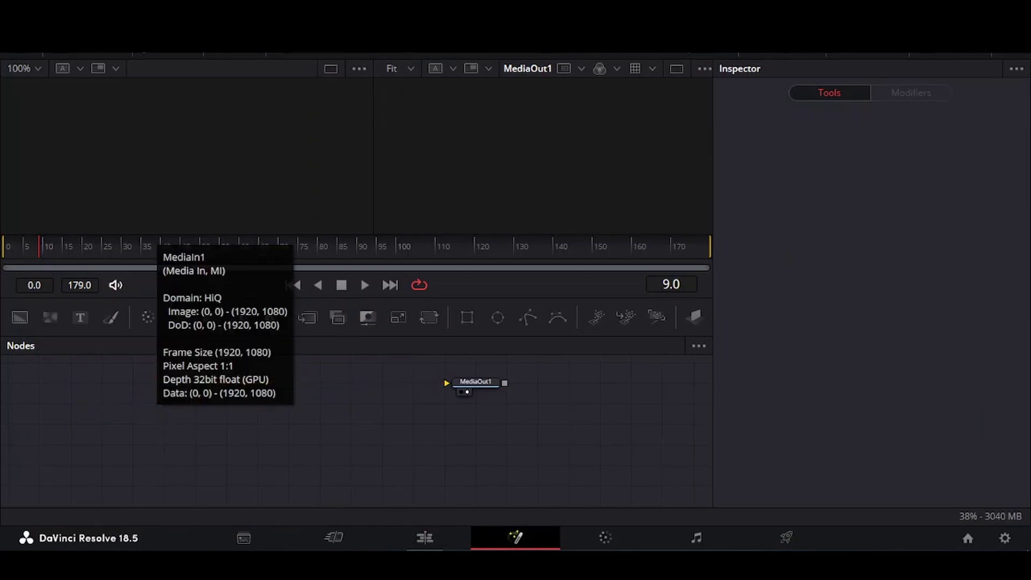
Step: Add the lavender and mountain lake photos from the media pool as MediaIn nodes
{"action": "left_click", "coordinate": [89, 57]}
{"action": "scroll", "coordinate": [240, 170], "scroll_direction": "down", "scroll_amount": 3}
{"action": "scroll", "coordinate": [240, 170], "scroll_direction": "down", "scroll_amount": 3}
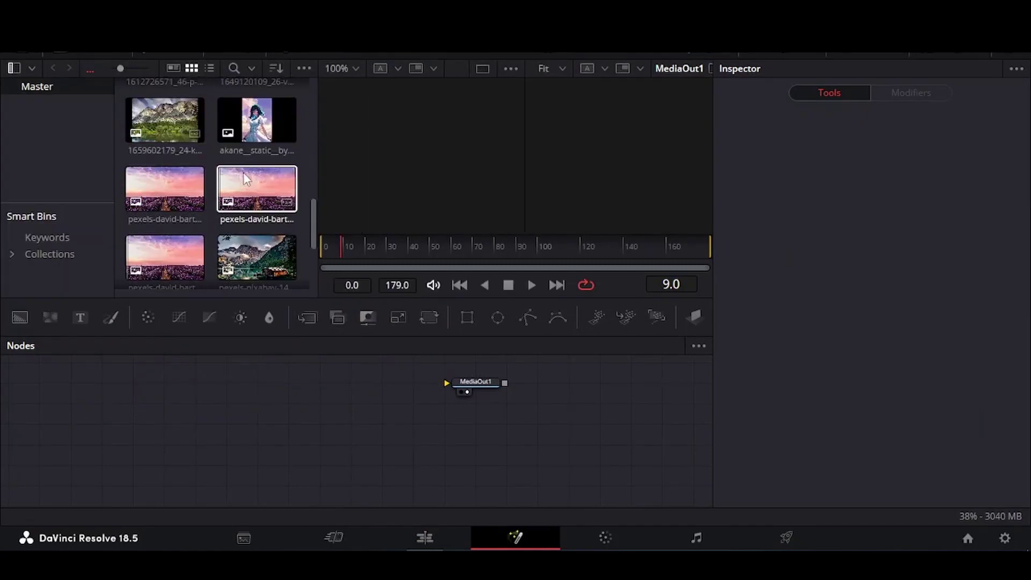
{"action": "scroll", "coordinate": [240, 170], "scroll_direction": "down", "scroll_amount": 3}
{"action": "left_click_drag", "start_coordinate": [165, 140], "coordinate": [257, 416]}
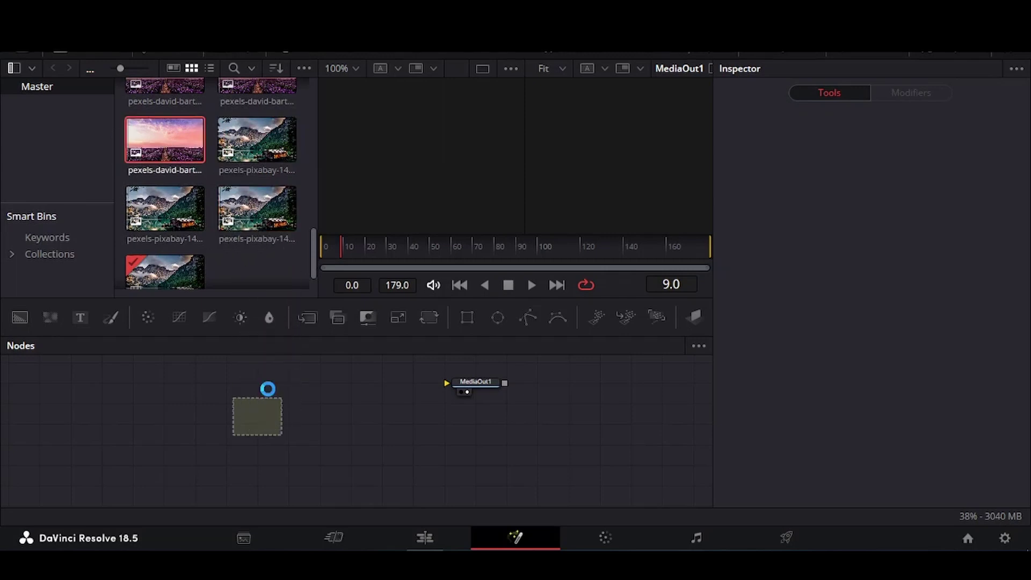
{"action": "mouse_move", "coordinate": [257, 209]}
{"action": "left_mouse_down"}
{"action": "mouse_move", "coordinate": [263, 321]}
{"action": "mouse_move", "coordinate": [196, 402]}
{"action": "left_mouse_up"}
{"action": "left_click", "coordinate": [86, 54]}
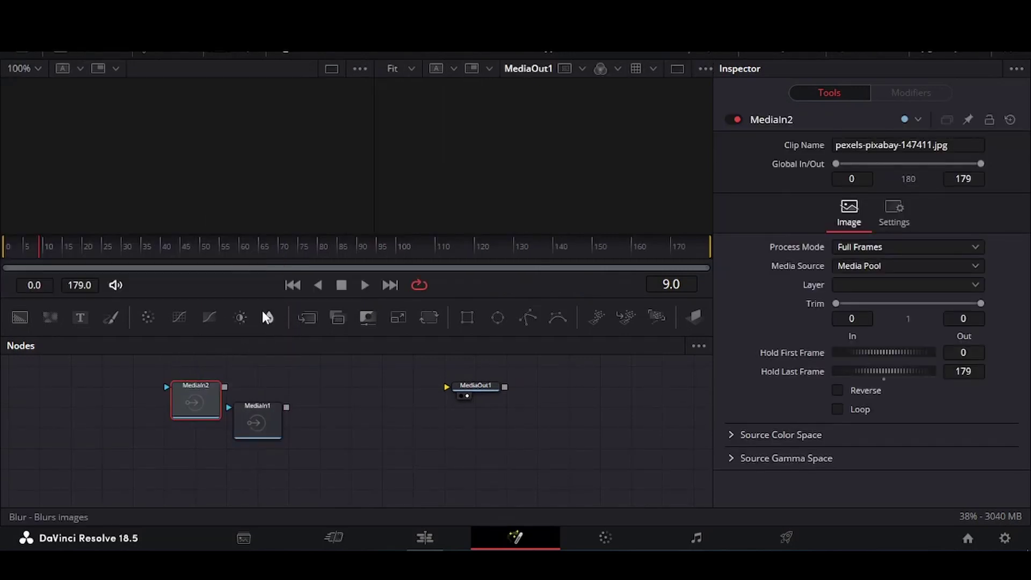
{"action": "scroll", "coordinate": [273, 459], "scroll_direction": "up", "scroll_amount": 2}
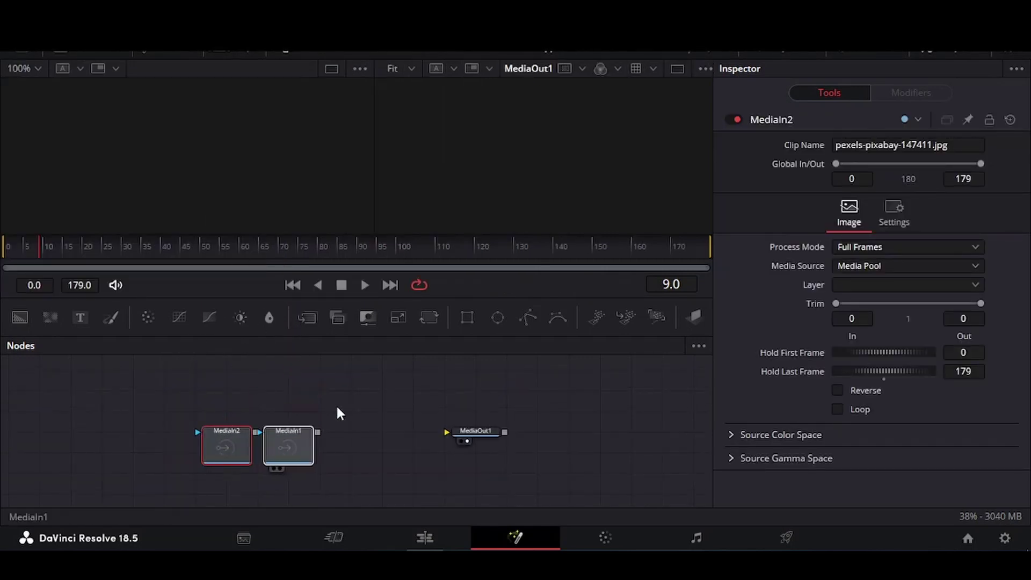
Step: Rearrange the nodes and drop MediaIn2's output onto MediaIn1's to create Merge1 into MediaOut1
{"action": "left_click_drag", "start_coordinate": [268, 472], "coordinate": [327, 349]}
{"action": "left_click_drag", "start_coordinate": [255, 431], "coordinate": [462, 433]}
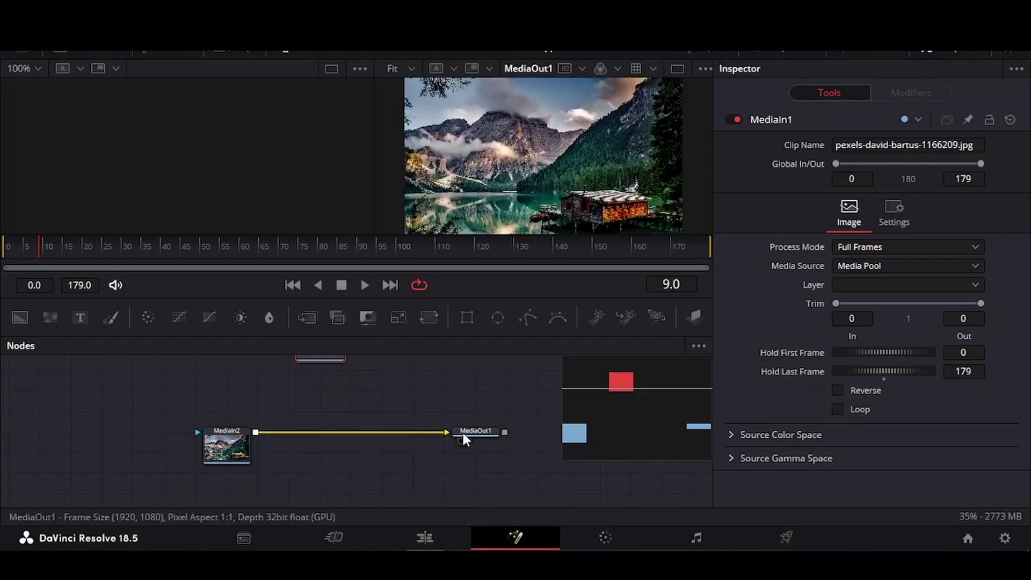
{"action": "scroll", "coordinate": [416, 419], "scroll_direction": "up", "scroll_amount": 2}
{"action": "left_click", "coordinate": [245, 488]}
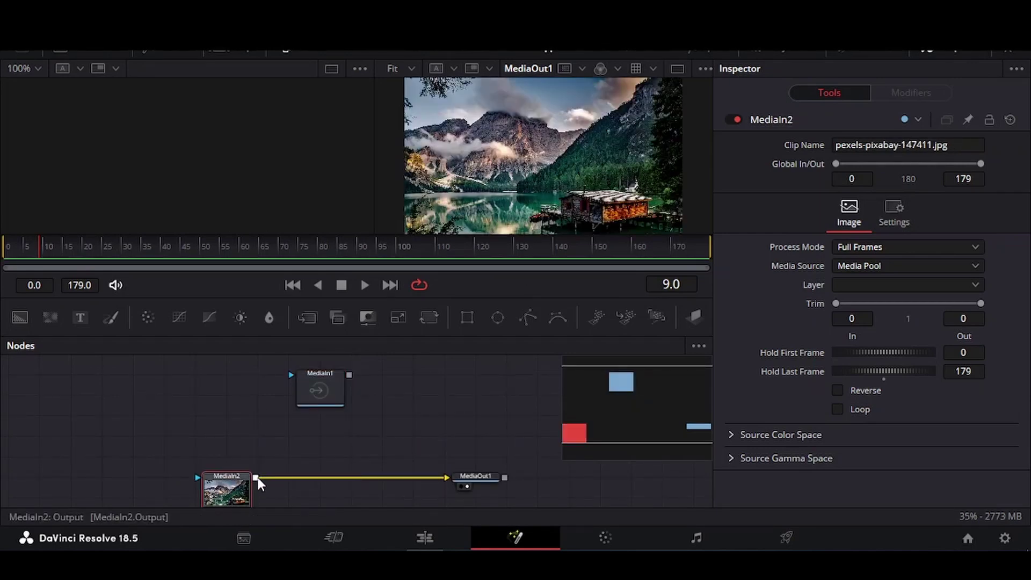
{"action": "mouse_move", "coordinate": [258, 478]}
{"action": "left_mouse_down"}
{"action": "mouse_move", "coordinate": [337, 392]}
{"action": "mouse_move", "coordinate": [295, 479]}
{"action": "mouse_move", "coordinate": [465, 479]}
{"action": "left_mouse_up"}
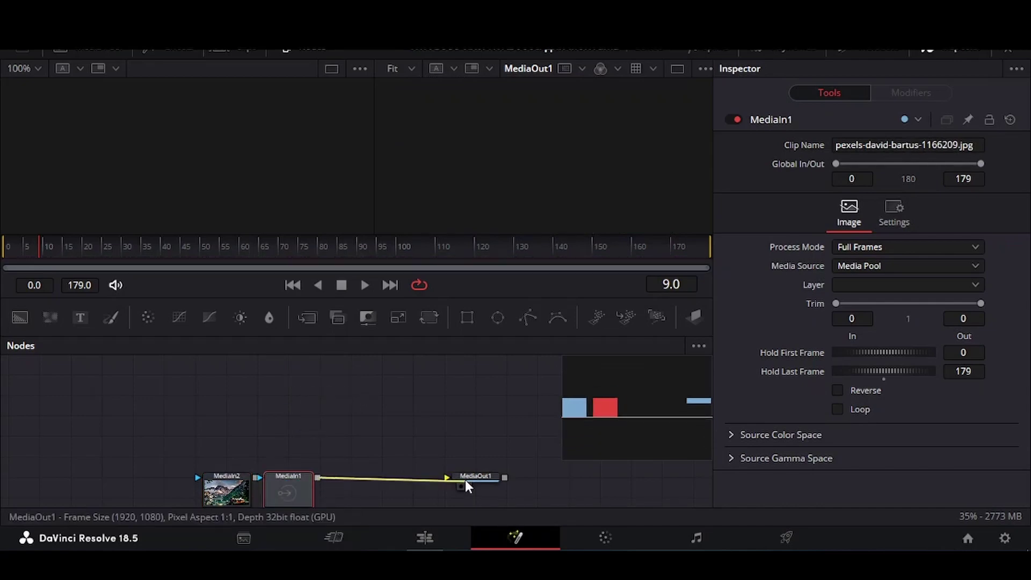
{"action": "left_click_drag", "start_coordinate": [237, 486], "coordinate": [425, 384]}
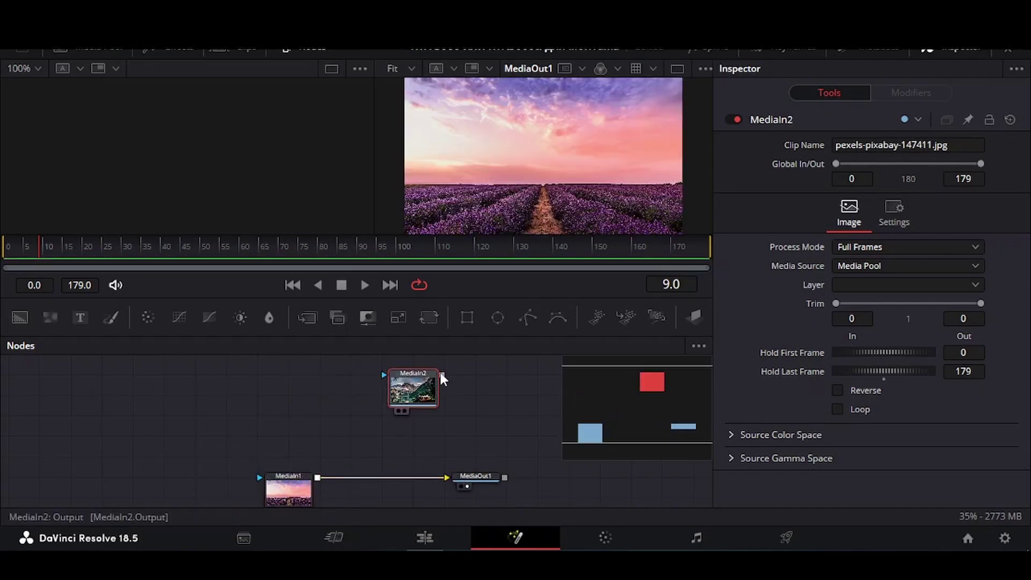
{"action": "left_click_drag", "start_coordinate": [334, 457], "coordinate": [318, 477]}
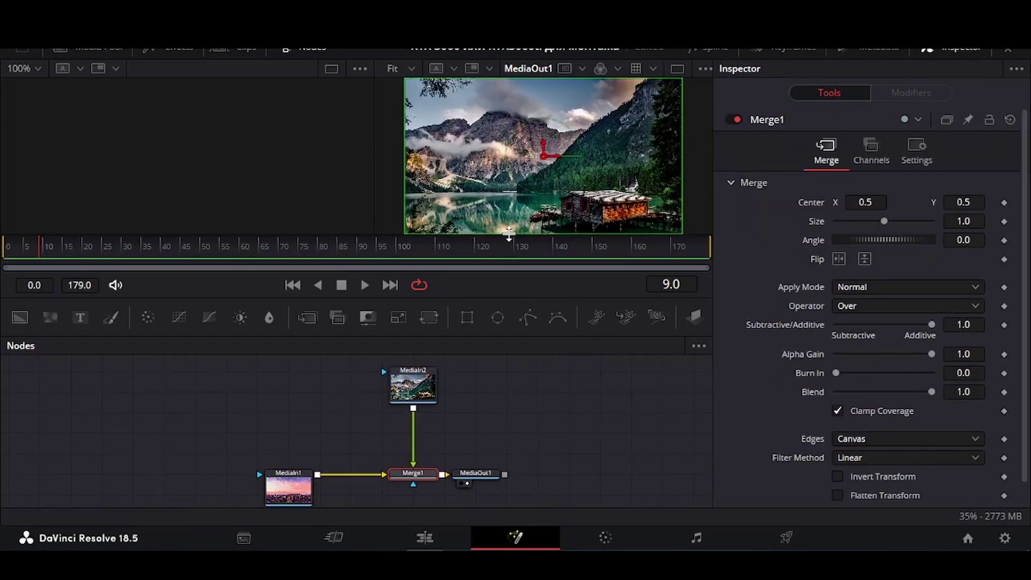
Step: Insert Transform1 between MediaIn2 and Merge1 with Size 0.34 and Center X 0.774
{"action": "left_click_drag", "start_coordinate": [417, 432], "coordinate": [416, 432]}
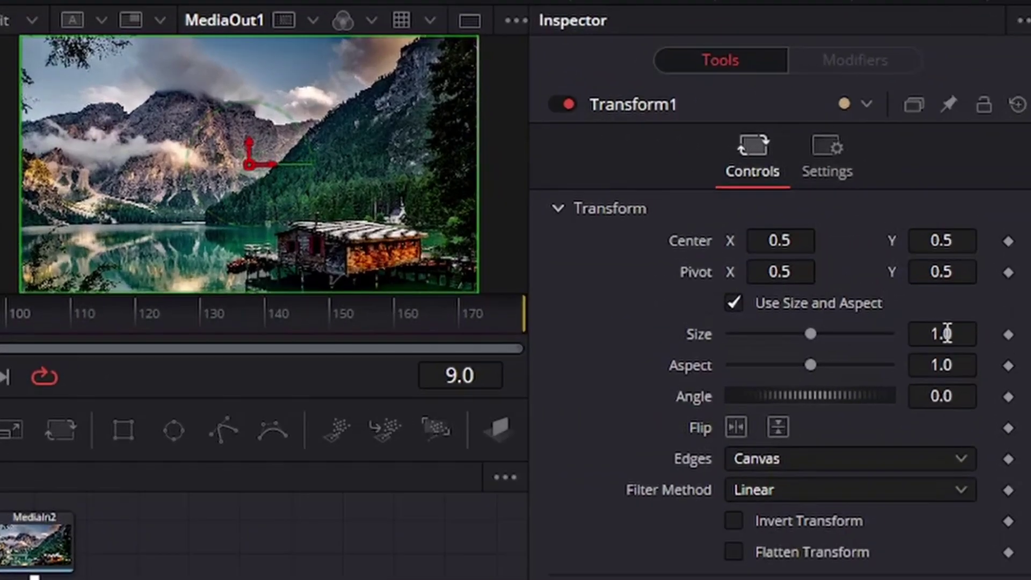
{"action": "left_click_drag", "start_coordinate": [966, 259], "coordinate": [955, 259]}
{"action": "left_click_drag", "start_coordinate": [941, 333], "coordinate": [913, 333]}
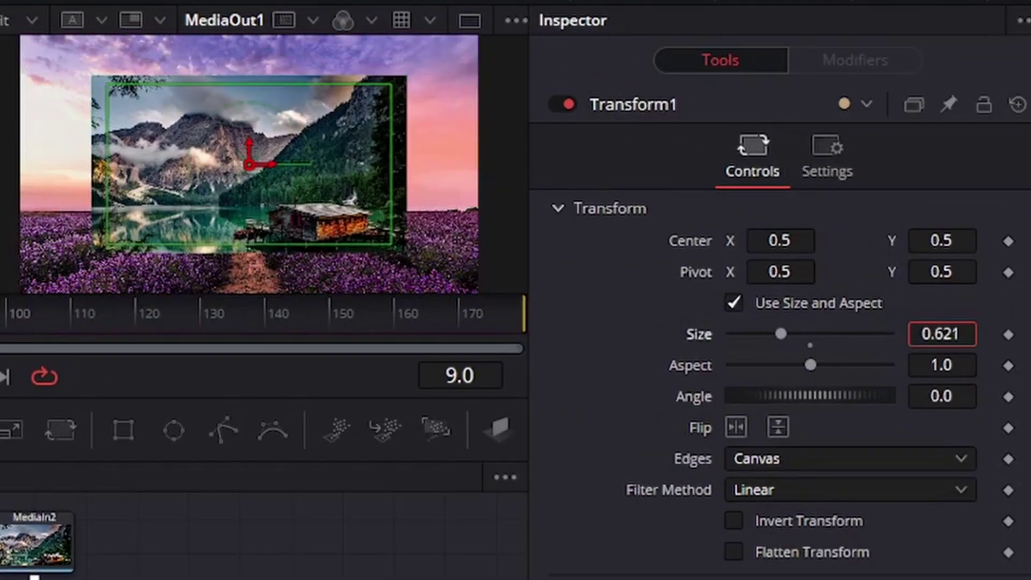
{"action": "left_click_drag", "start_coordinate": [773, 236], "coordinate": [778, 223]}
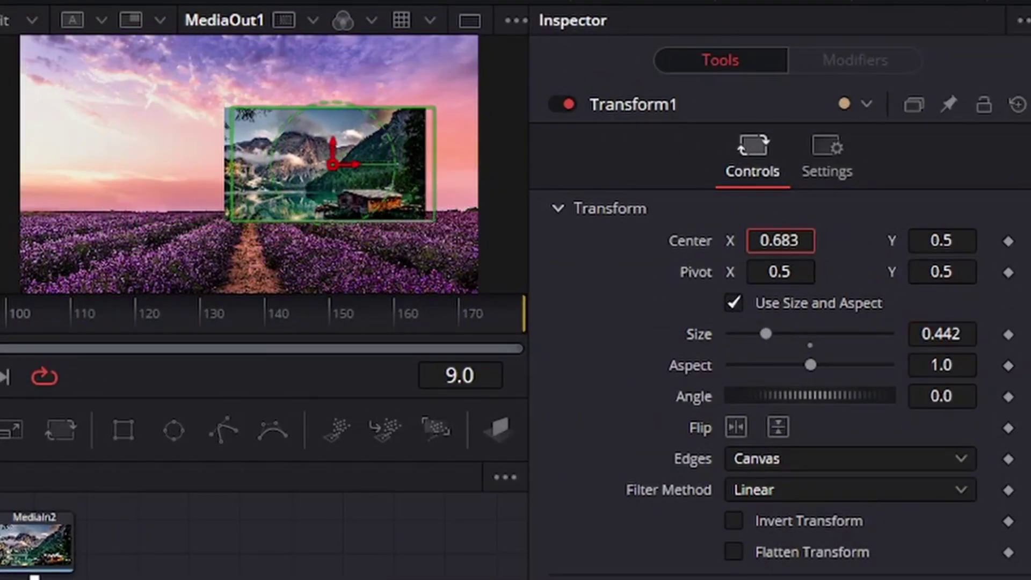
{"action": "mouse_move", "coordinate": [941, 333]}
{"action": "left_mouse_down"}
{"action": "mouse_move", "coordinate": [926, 333]}
{"action": "mouse_move", "coordinate": [960, 334]}
{"action": "left_mouse_up"}
{"action": "type", "text": "0.34"}
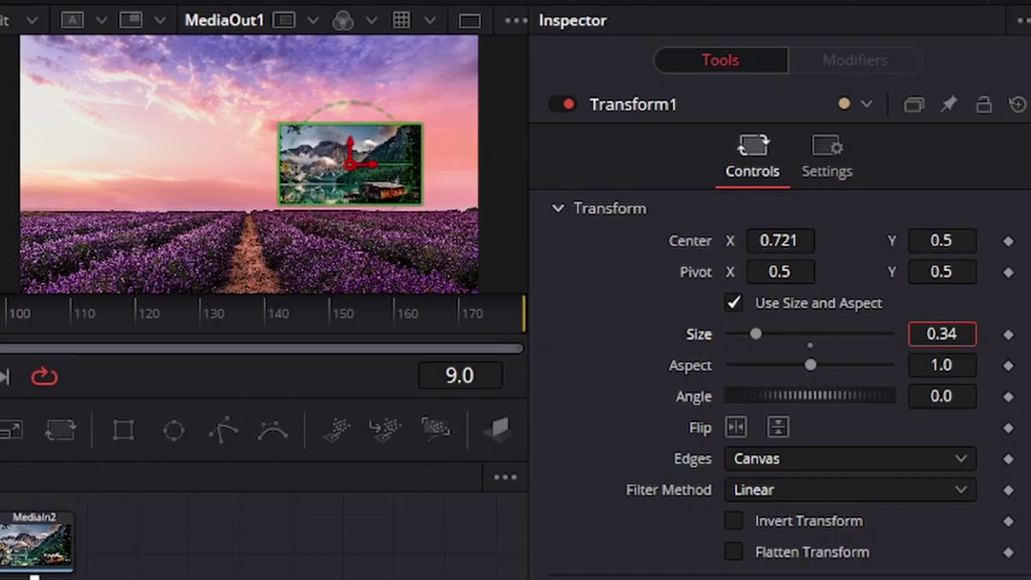
{"action": "key", "text": "Tab"}
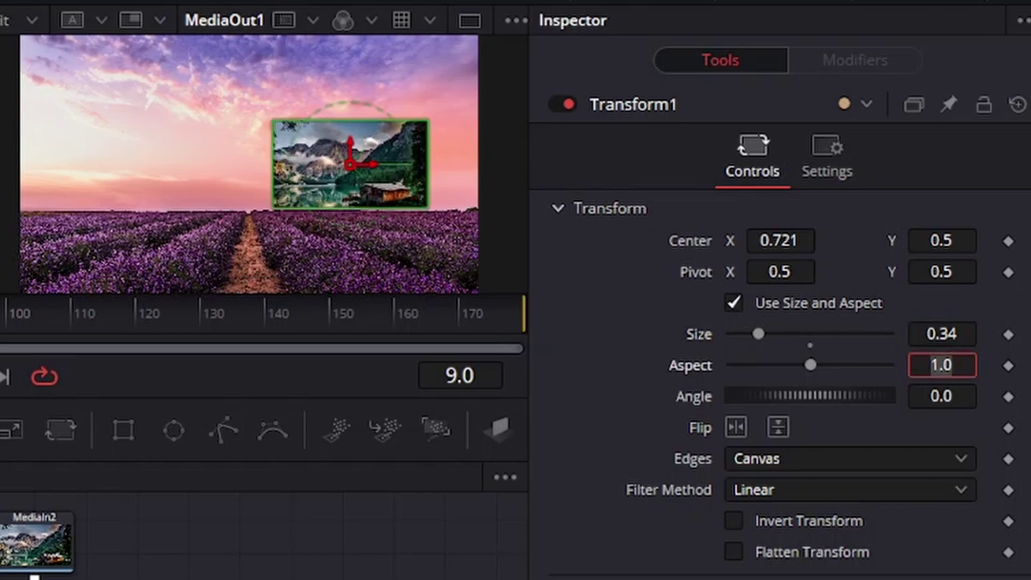
{"action": "key", "text": "Return"}
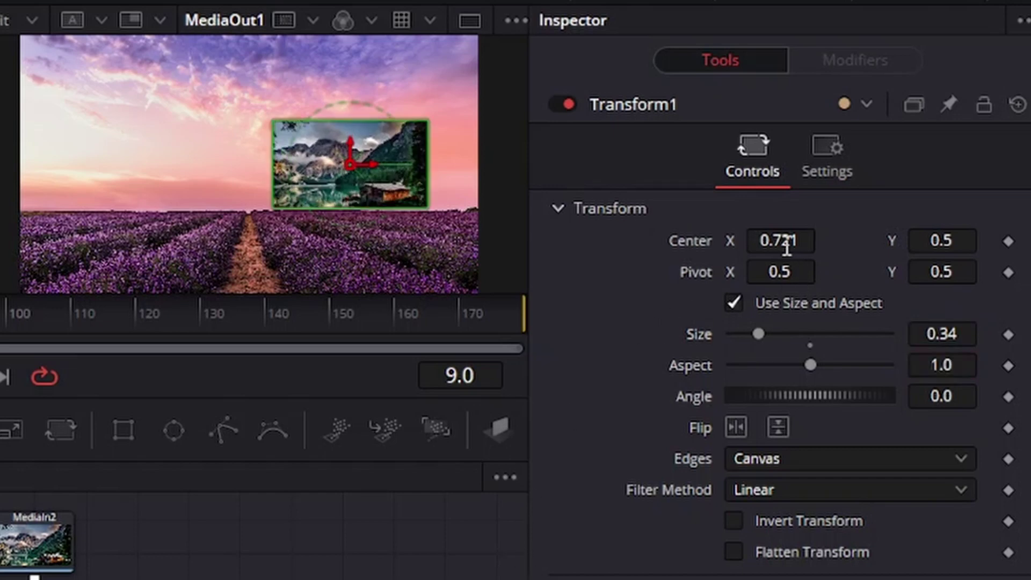
{"action": "left_click_drag", "start_coordinate": [787, 246], "coordinate": [786, 242]}
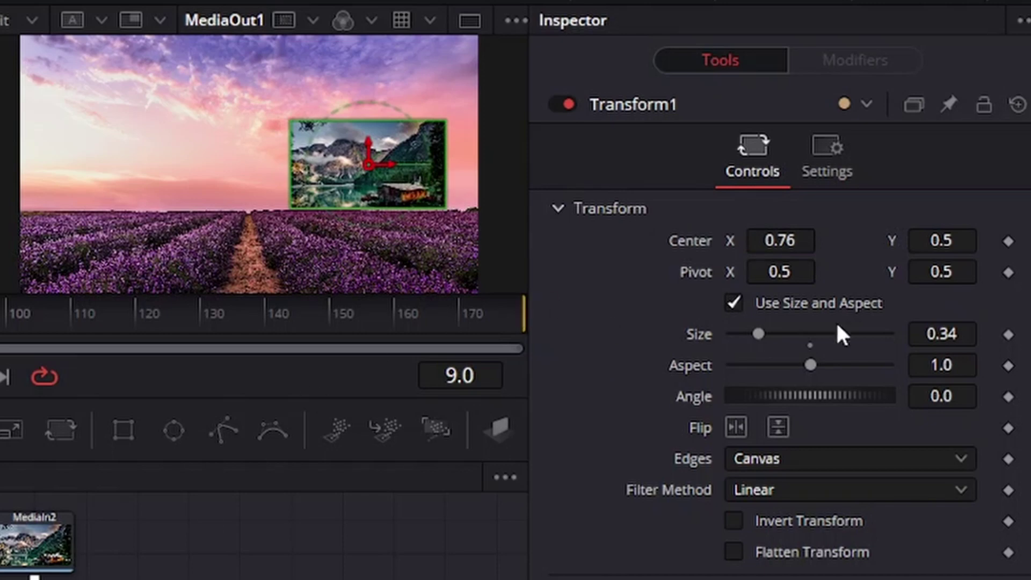
{"action": "left_click_drag", "start_coordinate": [790, 242], "coordinate": [792, 238]}
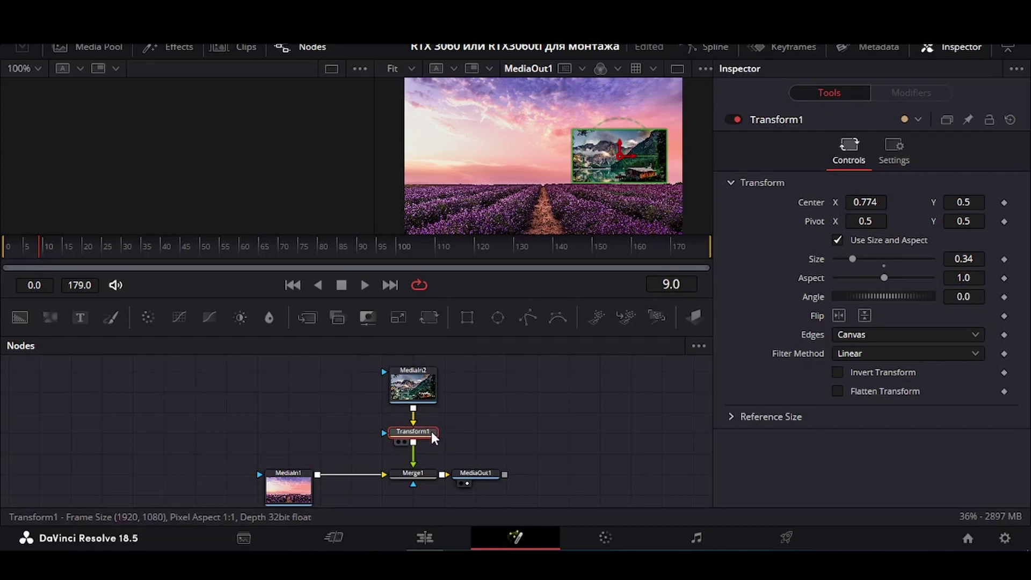
Step: Duplicate Transform1 after MediaIn1 and set the copy's Center X to 0.23
{"action": "key", "text": "ctrl+c"}
{"action": "key", "text": "ctrl+v"}
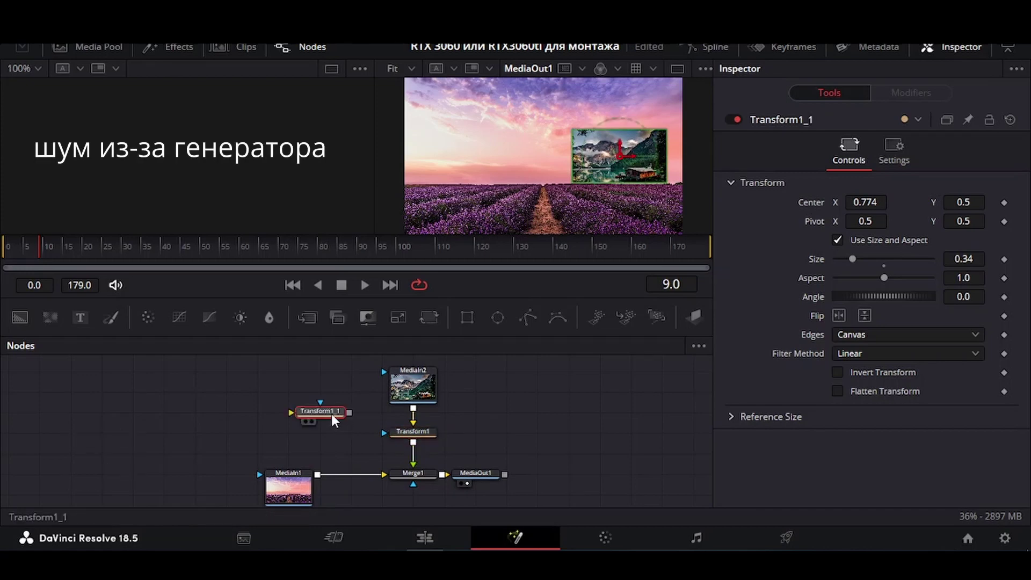
{"action": "left_click_drag", "start_coordinate": [332, 416], "coordinate": [363, 475]}
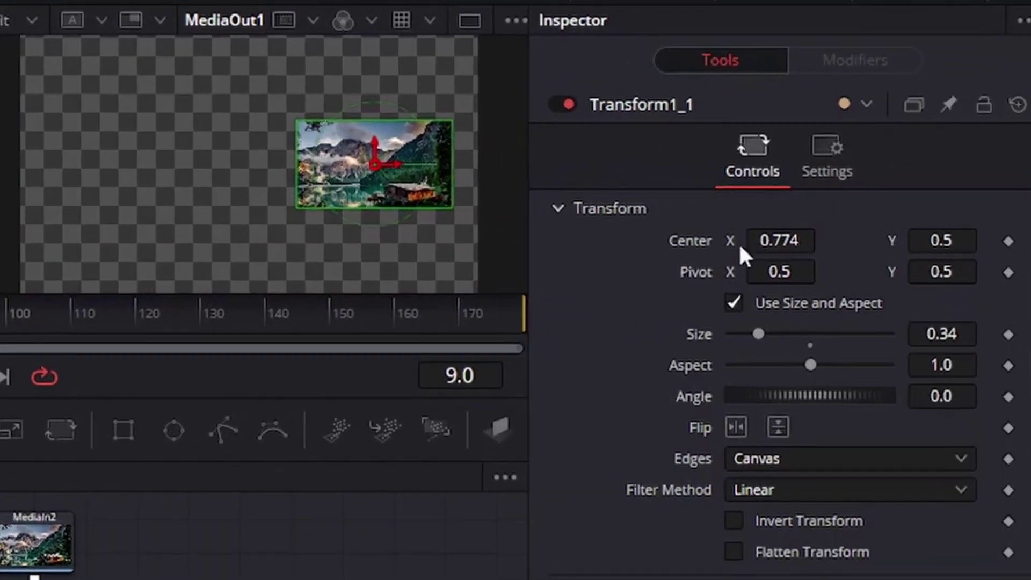
{"action": "left_click_drag", "start_coordinate": [770, 240], "coordinate": [698, 240]}
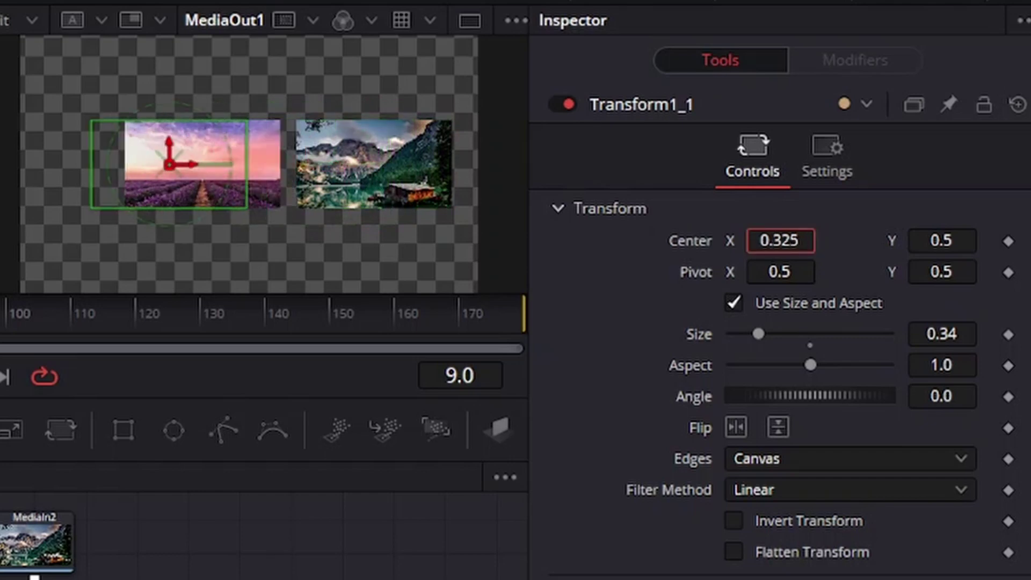
{"action": "left_click_drag", "start_coordinate": [780, 240], "coordinate": [768, 240]}
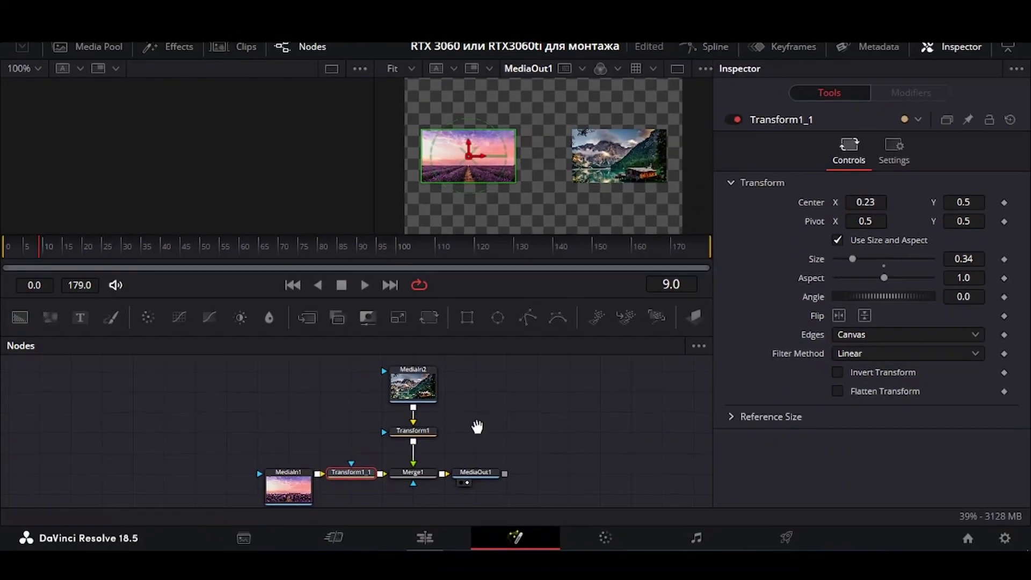
Step: Make room in the node graph and insert Transform2 between Merge1 and MediaOut1
{"action": "left_click_drag", "start_coordinate": [477, 427], "coordinate": [386, 418]}
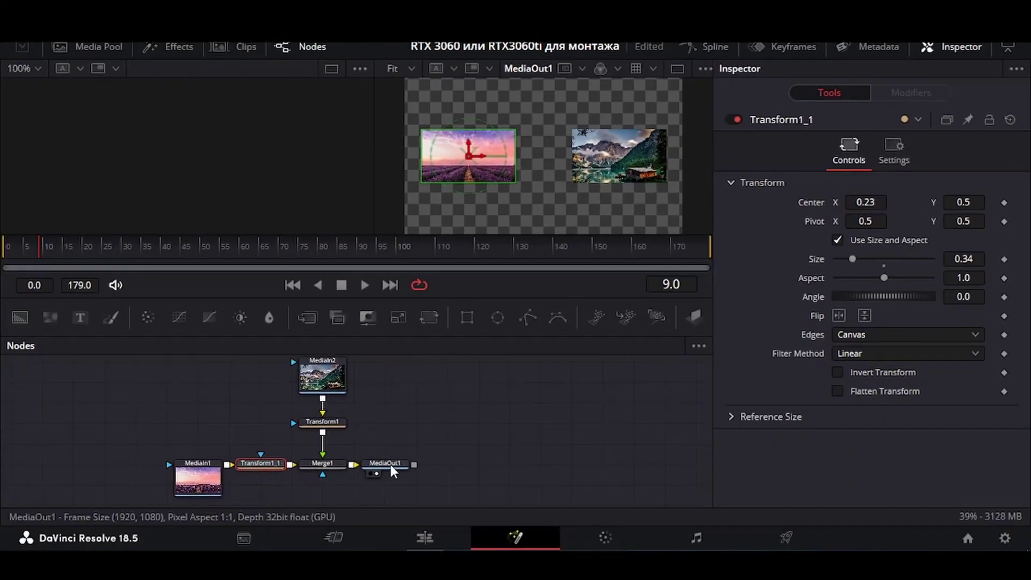
{"action": "left_click_drag", "start_coordinate": [391, 465], "coordinate": [609, 466]}
{"action": "left_click_drag", "start_coordinate": [473, 460], "coordinate": [474, 463]}
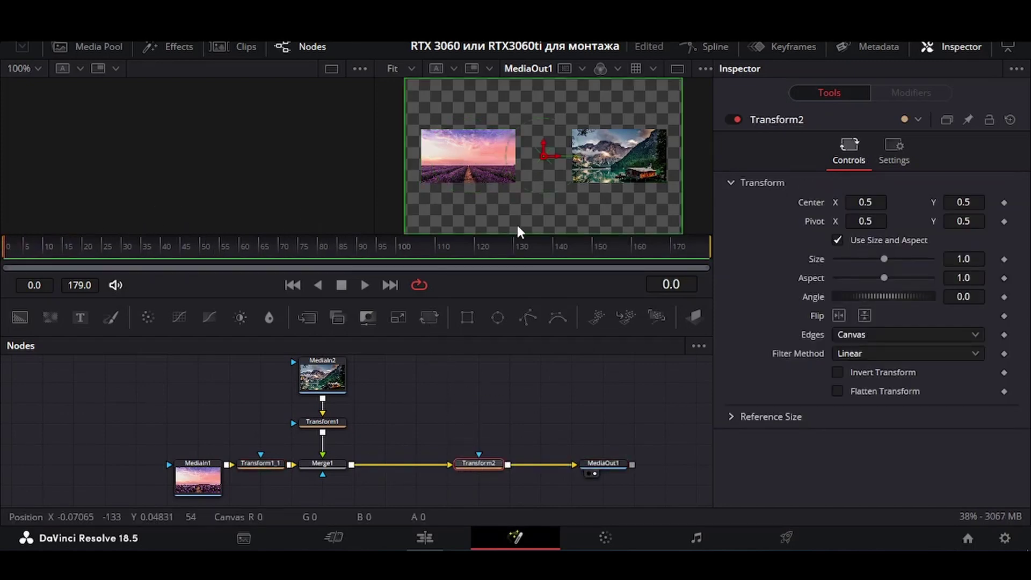
Step: Keyframe Transform2's Size and Center at frame 0 and start zooming toward the lake photo
{"action": "left_click", "coordinate": [1005, 260]}
{"action": "left_click", "coordinate": [1004, 203]}
{"action": "left_click_drag", "start_coordinate": [977, 260], "coordinate": [993, 260]}
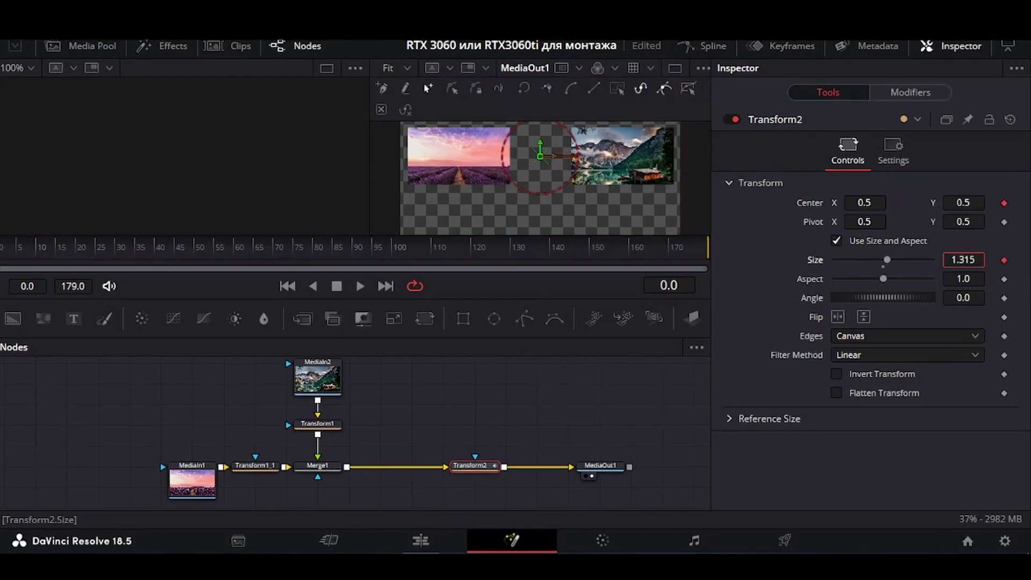
{"action": "left_click_drag", "start_coordinate": [887, 260], "coordinate": [892, 260]}
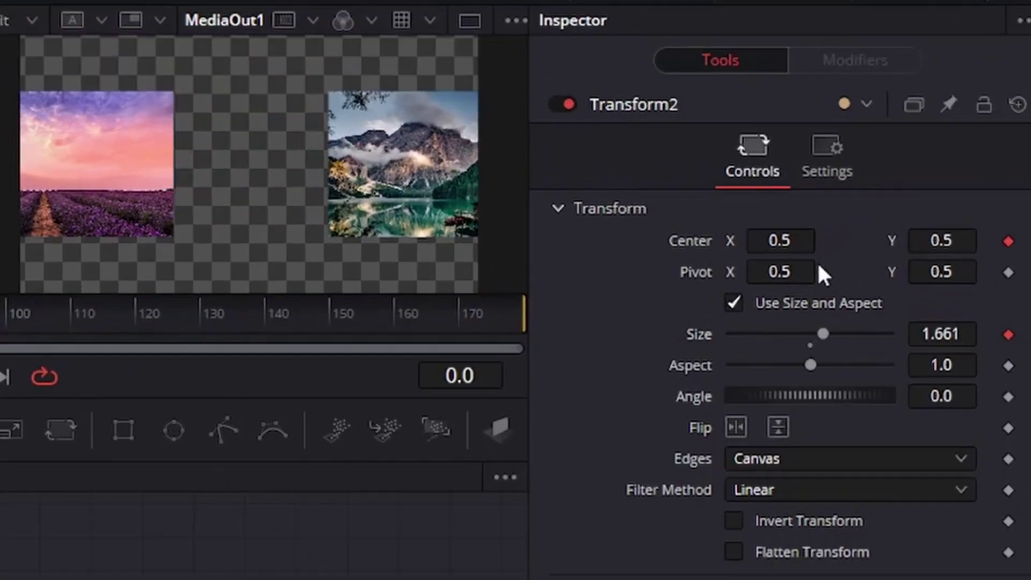
{"action": "left_click_drag", "start_coordinate": [806, 240], "coordinate": [752, 240]}
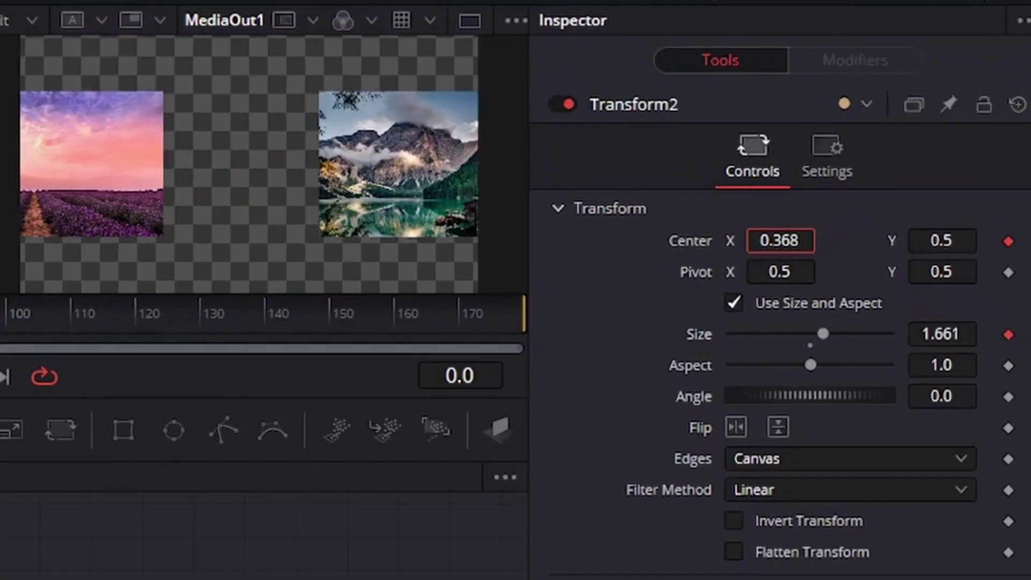
Step: Refine Transform2 to Size 2.944 and Center X -0.307 so the lake photo fills the frame
{"action": "left_click_drag", "start_coordinate": [922, 341], "coordinate": [961, 341]}
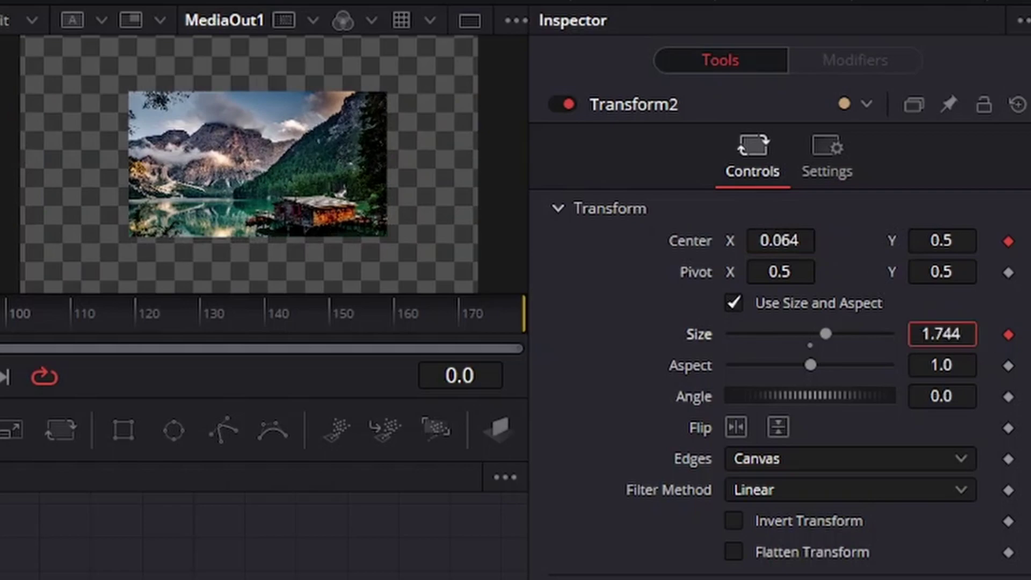
{"action": "left_click_drag", "start_coordinate": [789, 232], "coordinate": [752, 240]}
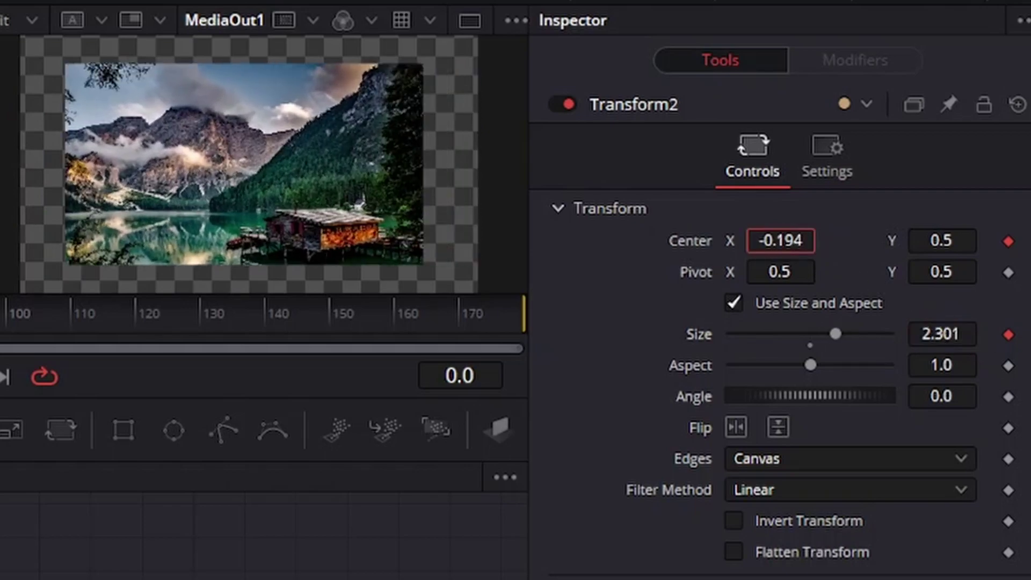
{"action": "left_click_drag", "start_coordinate": [941, 334], "coordinate": [961, 334]}
{"action": "left_click_drag", "start_coordinate": [780, 240], "coordinate": [763, 240]}
{"action": "left_click_drag", "start_coordinate": [940, 334], "coordinate": [967, 334]}
{"action": "left_click_drag", "start_coordinate": [780, 240], "coordinate": [773, 240]}
{"action": "left_click_drag", "start_coordinate": [941, 334], "coordinate": [947, 333]}
{"action": "left_click_drag", "start_coordinate": [780, 240], "coordinate": [779, 240]}
{"action": "left_click_drag", "start_coordinate": [941, 334], "coordinate": [932, 333]}
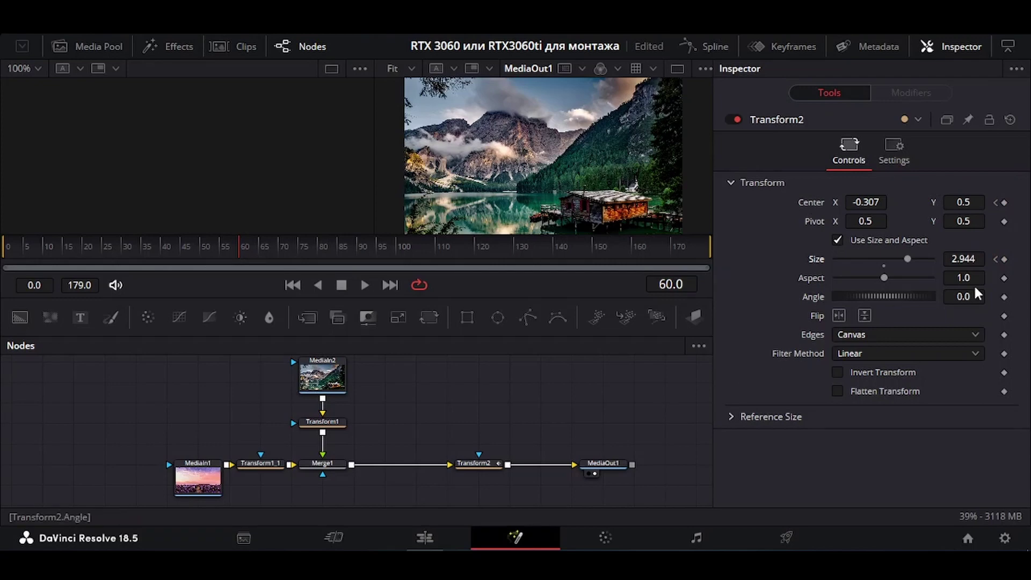
Step: At frame 60, keyframe Transform2 at Size 2.3 and Center X -0.129
{"action": "left_click", "coordinate": [1004, 260]}
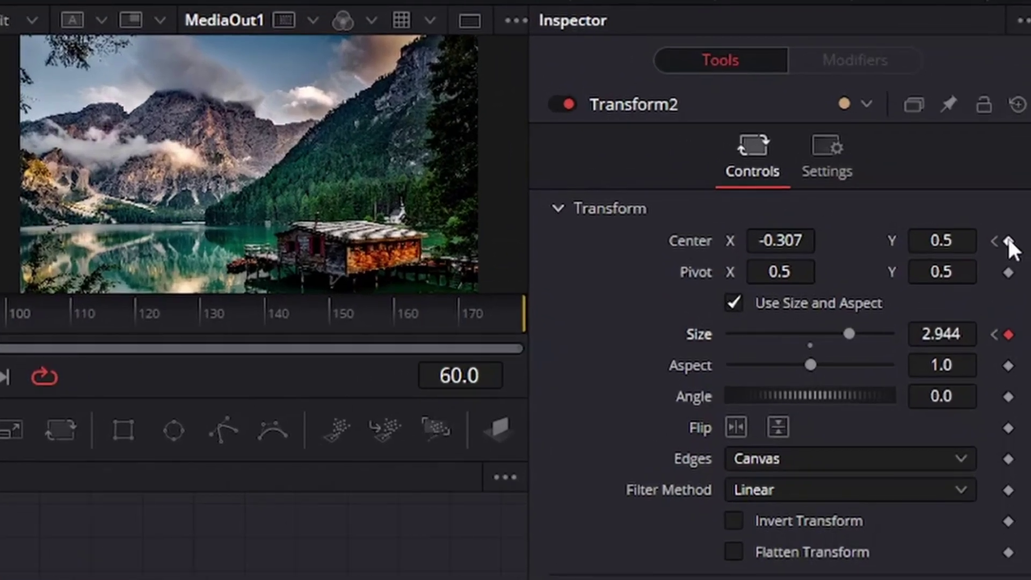
{"action": "left_click", "coordinate": [1008, 240]}
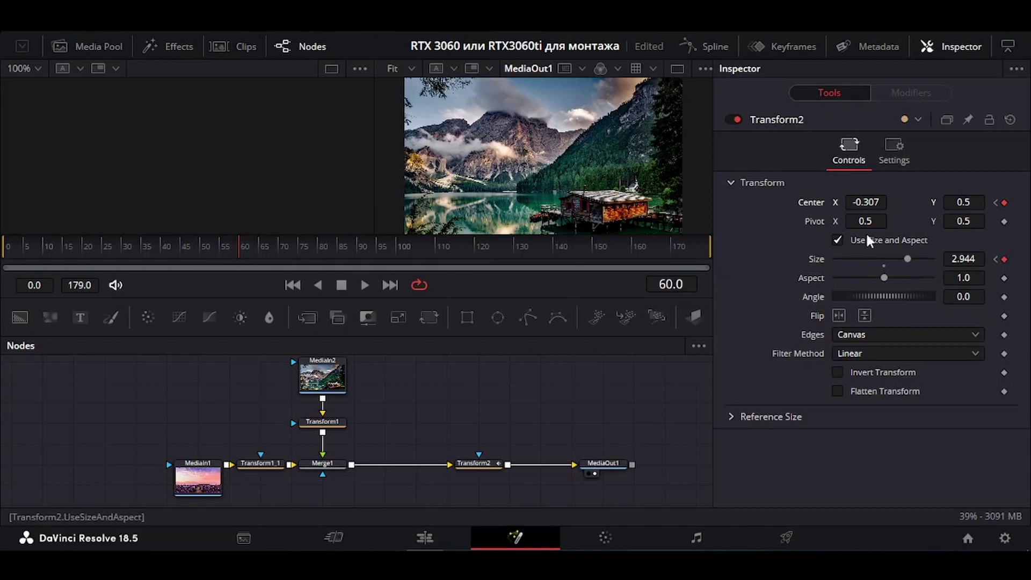
{"action": "left_click_drag", "start_coordinate": [932, 258], "coordinate": [871, 203]}
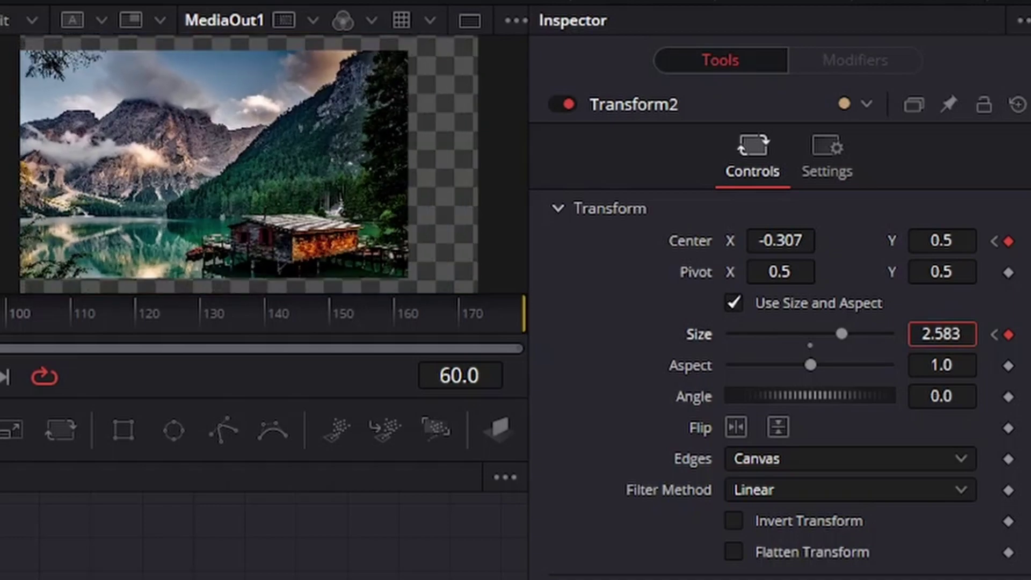
{"action": "left_click_drag", "start_coordinate": [790, 241], "coordinate": [809, 243]}
{"action": "mouse_move", "coordinate": [923, 333]}
{"action": "left_mouse_down"}
{"action": "mouse_move", "coordinate": [913, 334]}
{"action": "mouse_move", "coordinate": [934, 333]}
{"action": "left_mouse_up"}
{"action": "left_click_drag", "start_coordinate": [780, 241], "coordinate": [778, 240]}
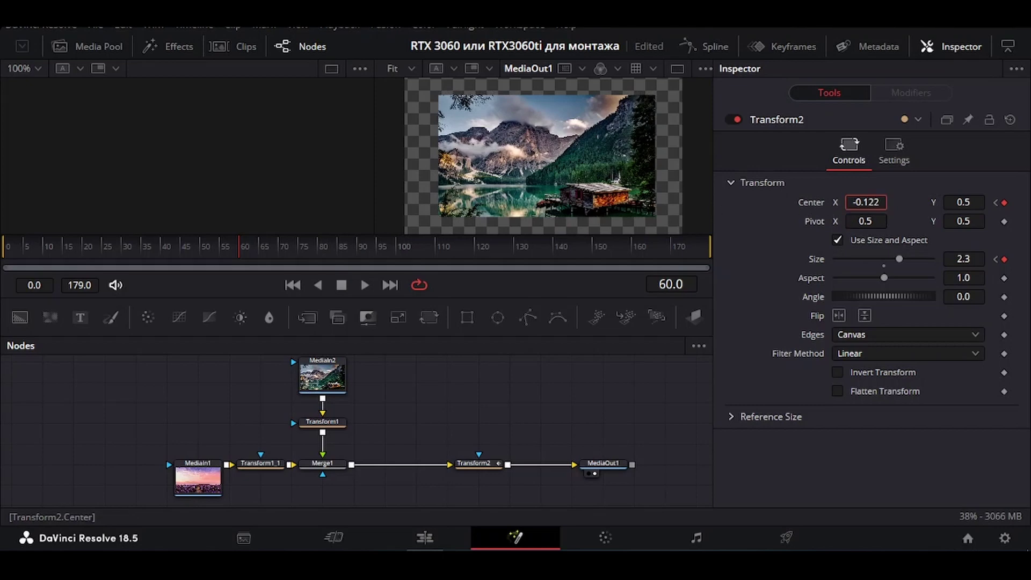
{"action": "left_click_drag", "start_coordinate": [865, 201], "coordinate": [858, 202]}
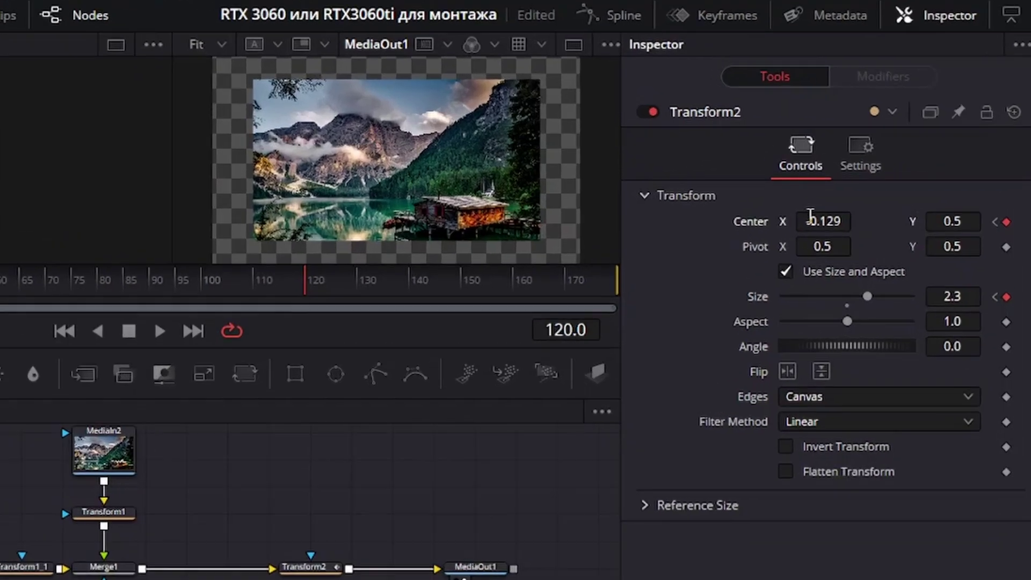
Step: At frame 179, set Transform2's Center X to 1.291 and Size to 2.931
{"action": "left_click_drag", "start_coordinate": [866, 202], "coordinate": [967, 202]}
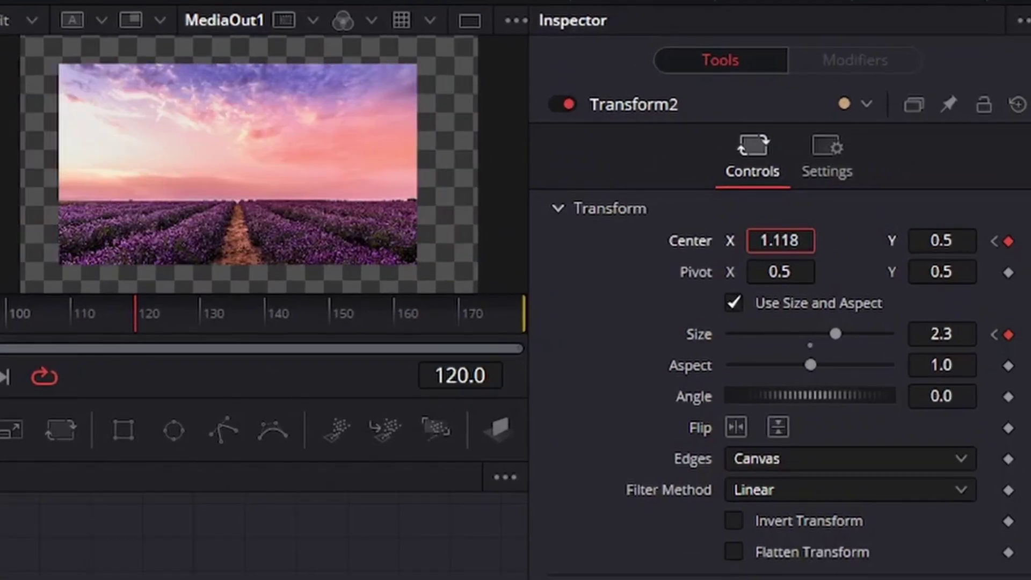
{"action": "left_click_drag", "start_coordinate": [780, 240], "coordinate": [779, 241]}
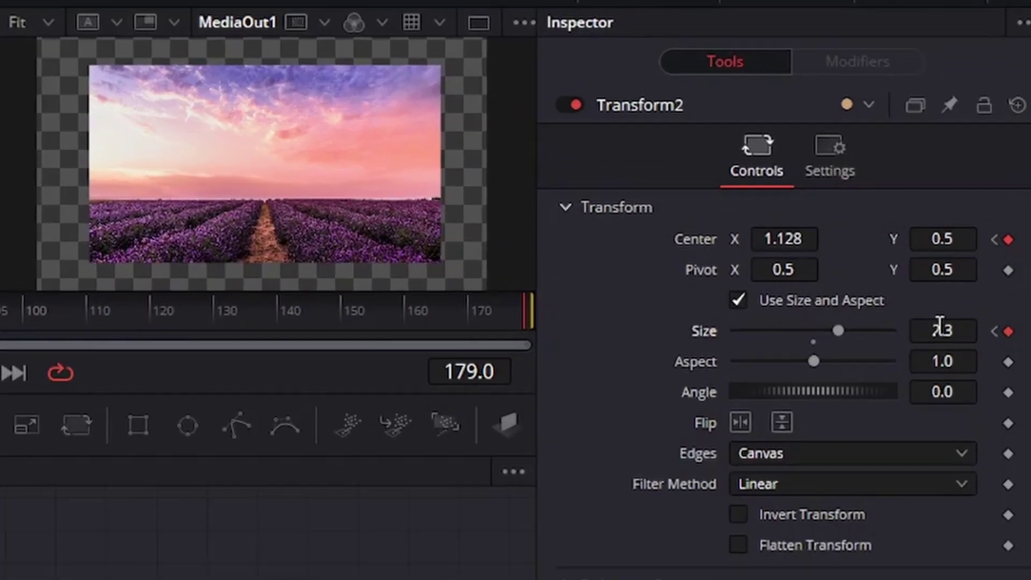
{"action": "left_click_drag", "start_coordinate": [964, 258], "coordinate": [978, 258]}
{"action": "left_click_drag", "start_coordinate": [799, 241], "coordinate": [811, 241]}
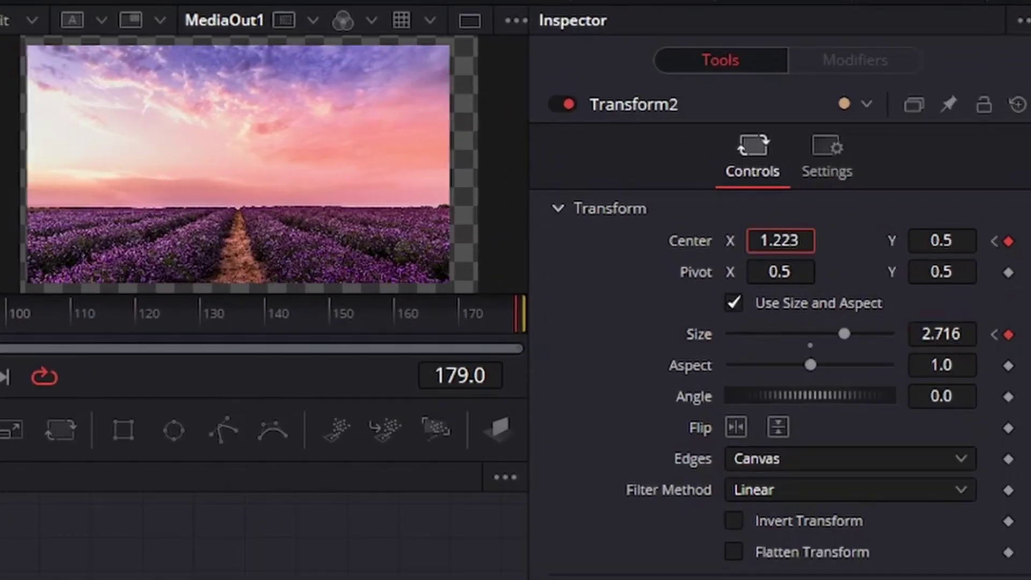
{"action": "left_click_drag", "start_coordinate": [950, 338], "coordinate": [962, 334]}
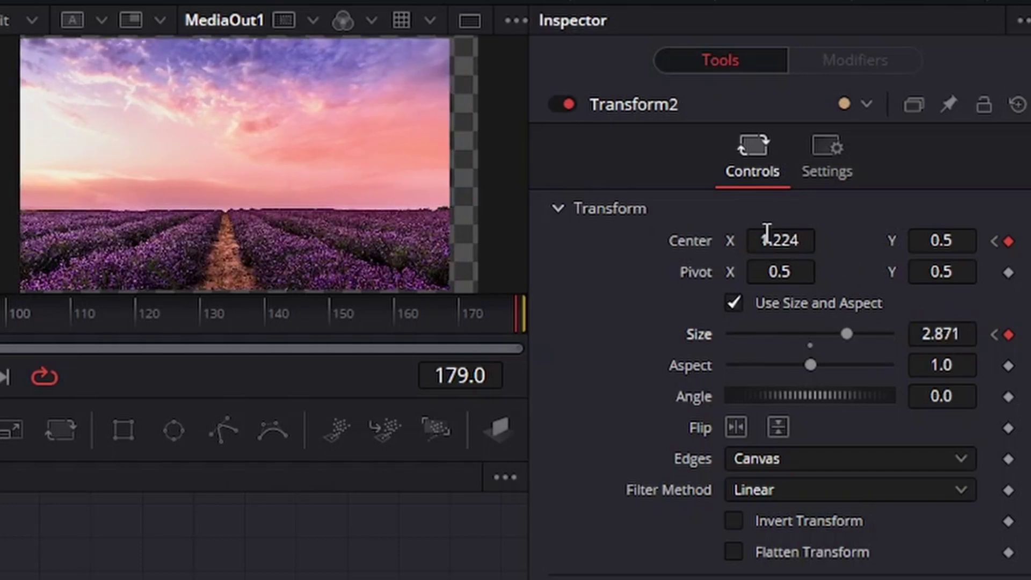
{"action": "left_click_drag", "start_coordinate": [764, 240], "coordinate": [776, 240]}
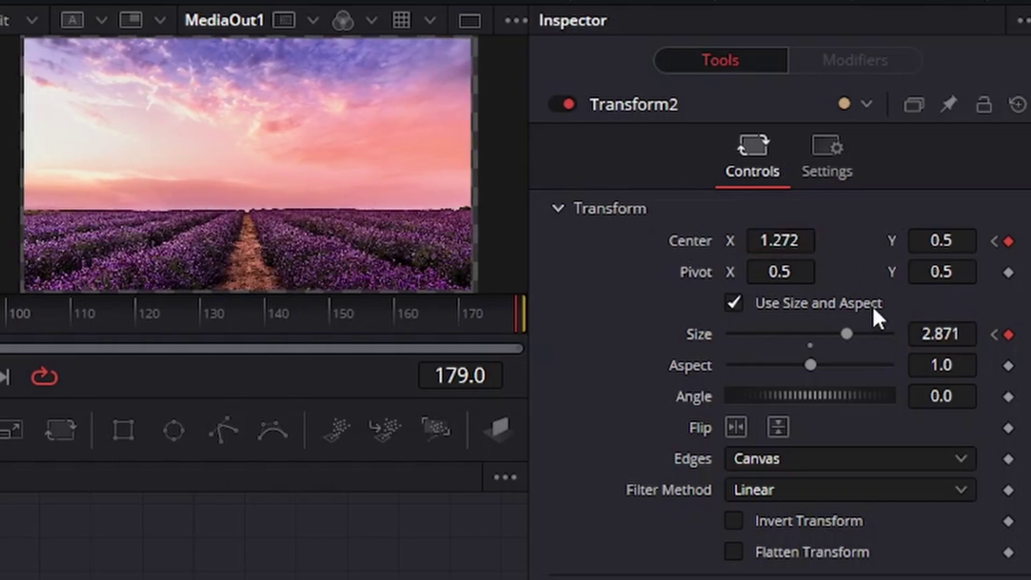
{"action": "left_click_drag", "start_coordinate": [919, 334], "coordinate": [923, 329]}
{"action": "left_click_drag", "start_coordinate": [778, 241], "coordinate": [781, 240]}
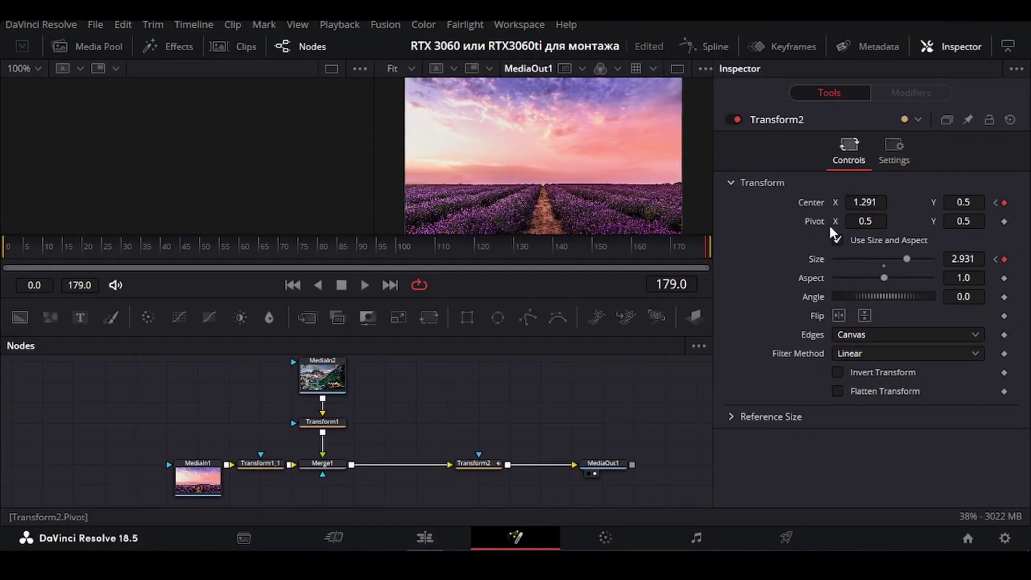
Step: In the Spline editor, show Transform2's Center displacement curve and smooth all its keyframes
{"action": "scroll", "coordinate": [419, 386], "scroll_direction": "right", "scroll_amount": 3}
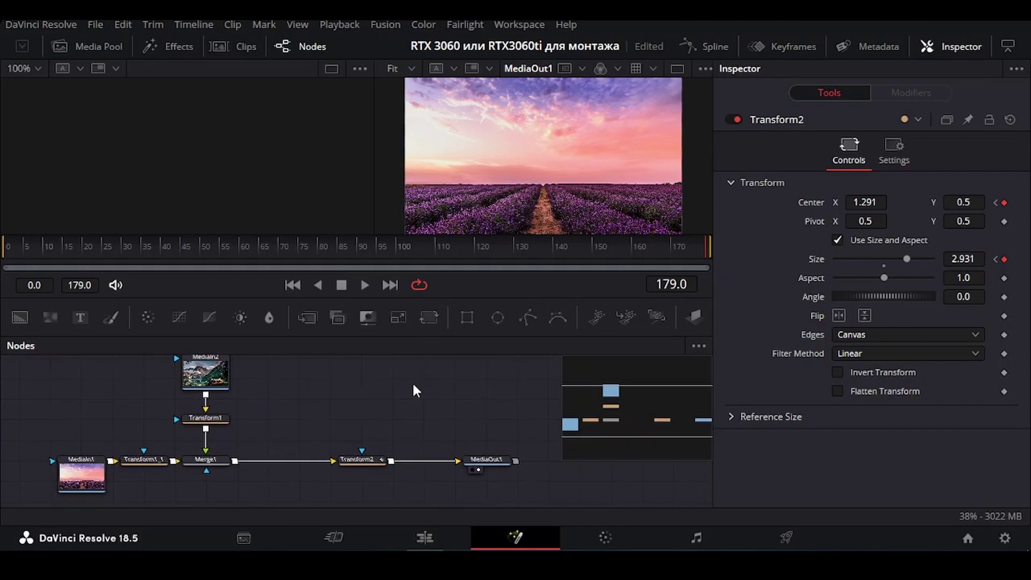
{"action": "left_click_drag", "start_coordinate": [470, 456], "coordinate": [531, 456]}
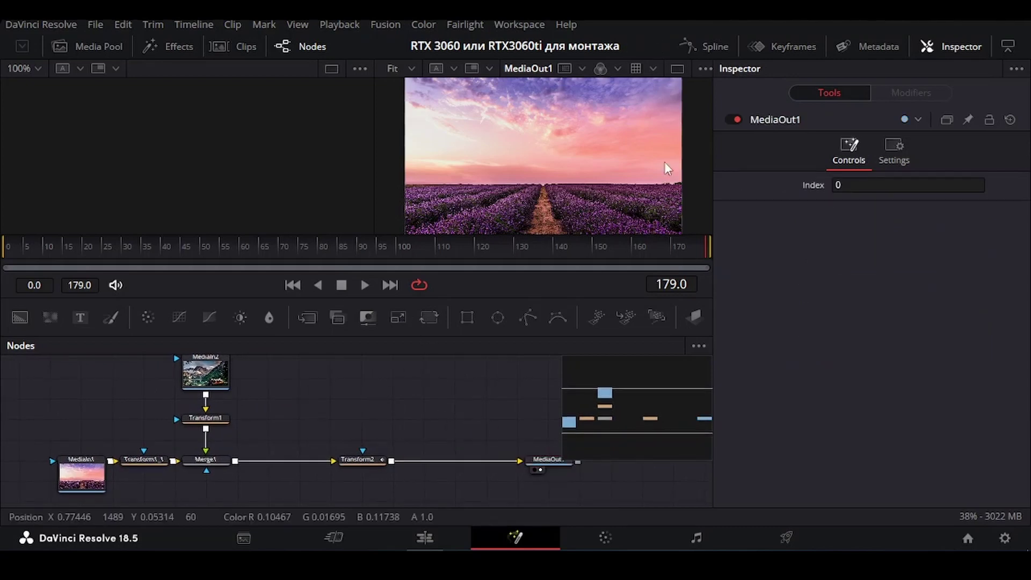
{"action": "left_click", "coordinate": [709, 49]}
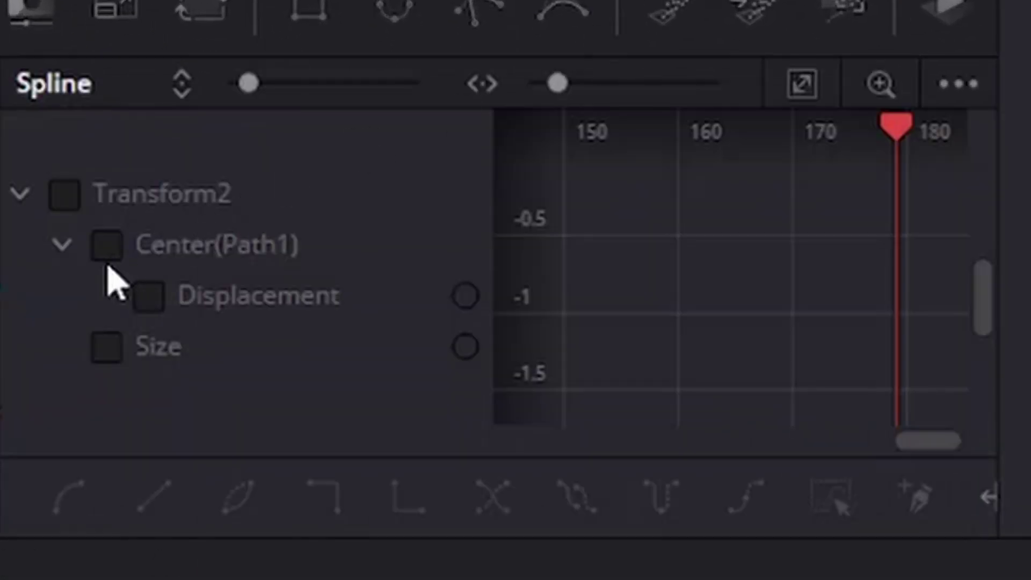
{"action": "left_click", "coordinate": [106, 245]}
{"action": "left_click", "coordinate": [792, 91]}
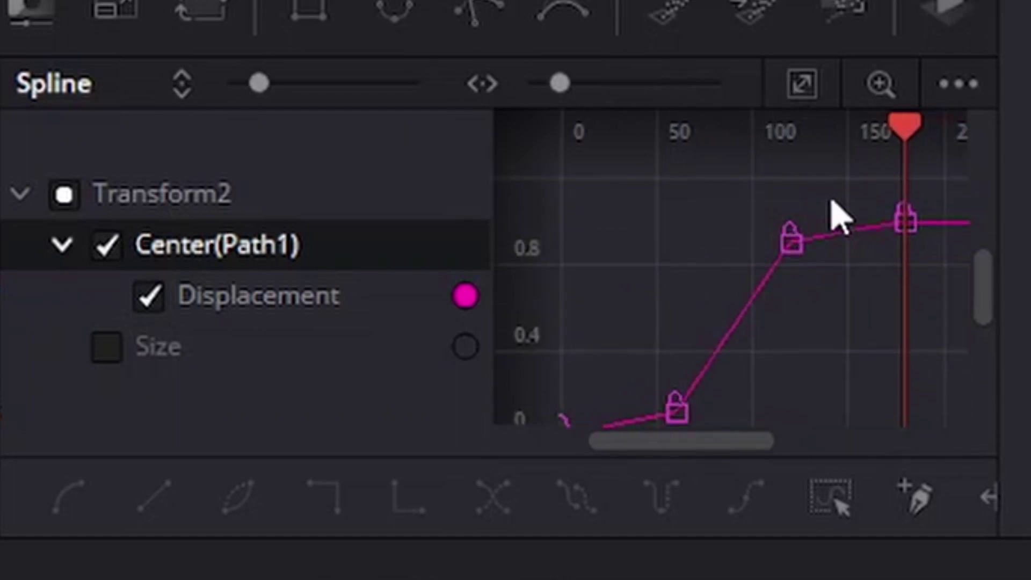
{"action": "mouse_move", "coordinate": [828, 195]}
{"action": "left_mouse_down"}
{"action": "mouse_move", "coordinate": [672, 418]}
{"action": "mouse_move", "coordinate": [662, 454]}
{"action": "left_mouse_up"}
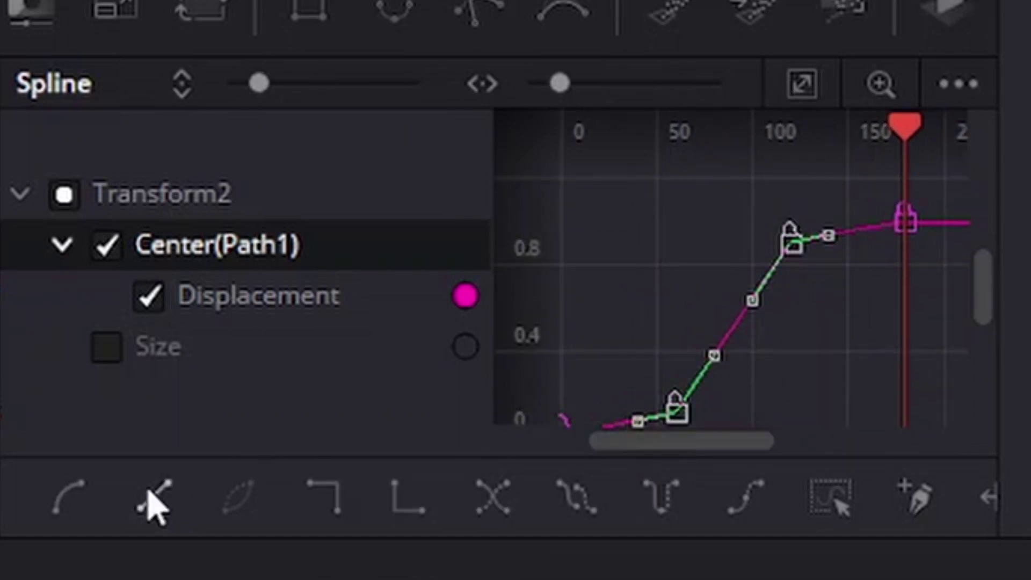
{"action": "left_click", "coordinate": [68, 497]}
{"action": "left_click", "coordinate": [873, 295]}
Step: Smooth the lower and upper pairs of displacement keyframes individually
{"action": "left_click_drag", "start_coordinate": [727, 357], "coordinate": [781, 335]}
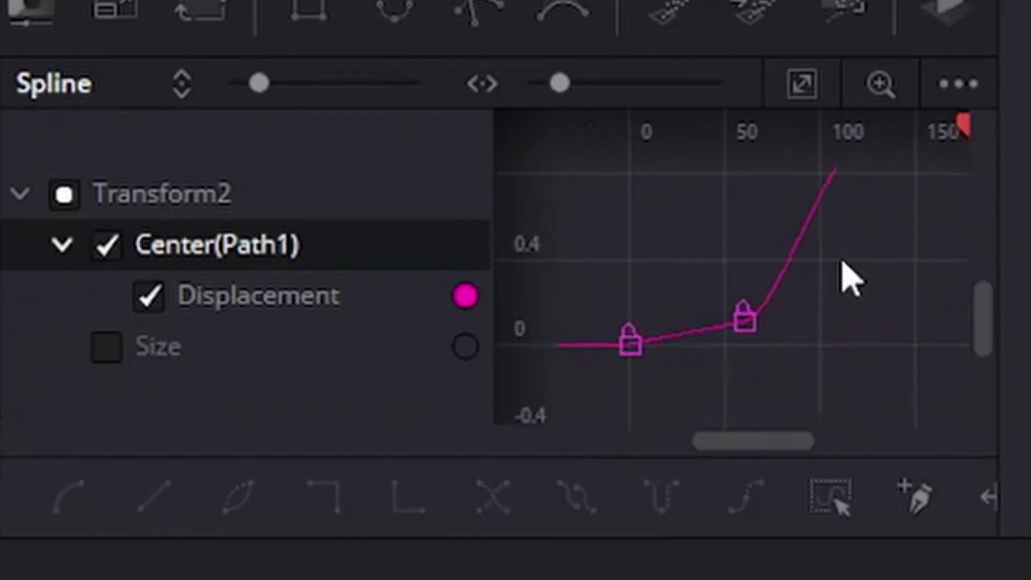
{"action": "left_click_drag", "start_coordinate": [714, 329], "coordinate": [556, 416]}
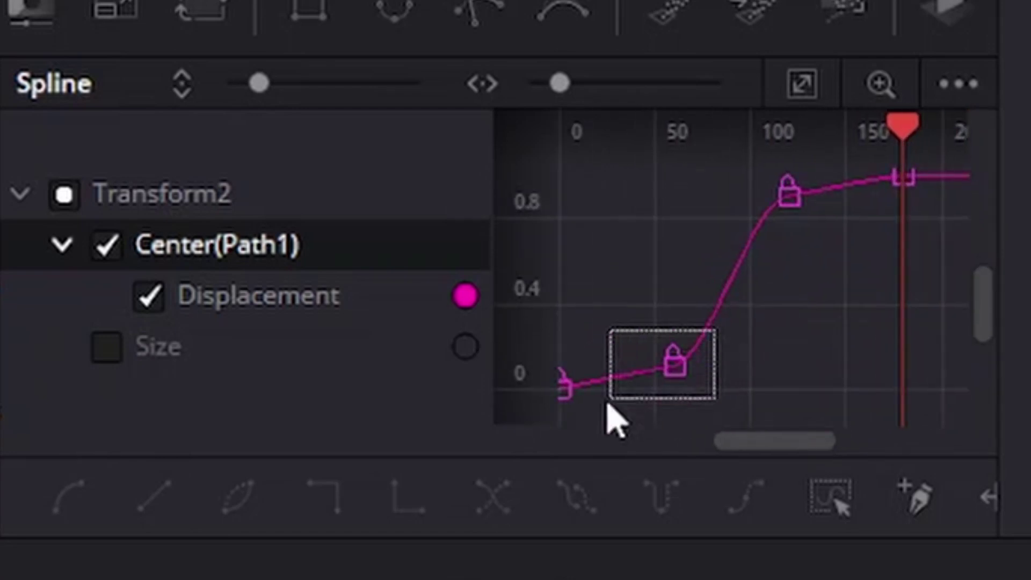
{"action": "left_click", "coordinate": [64, 507]}
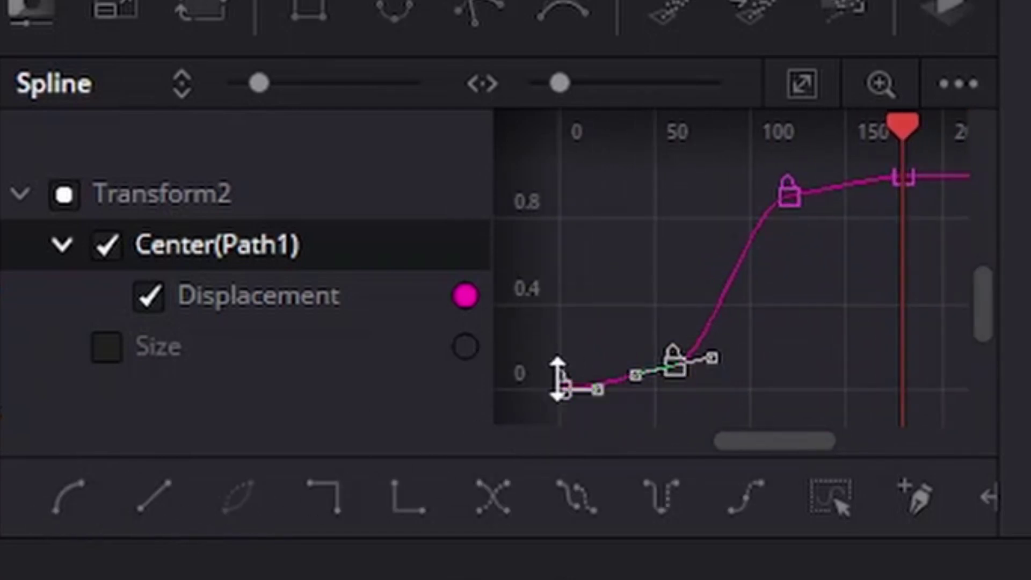
{"action": "left_click", "coordinate": [835, 281]}
{"action": "left_click_drag", "start_coordinate": [836, 281], "coordinate": [811, 312]}
{"action": "left_click_drag", "start_coordinate": [725, 213], "coordinate": [985, 276]}
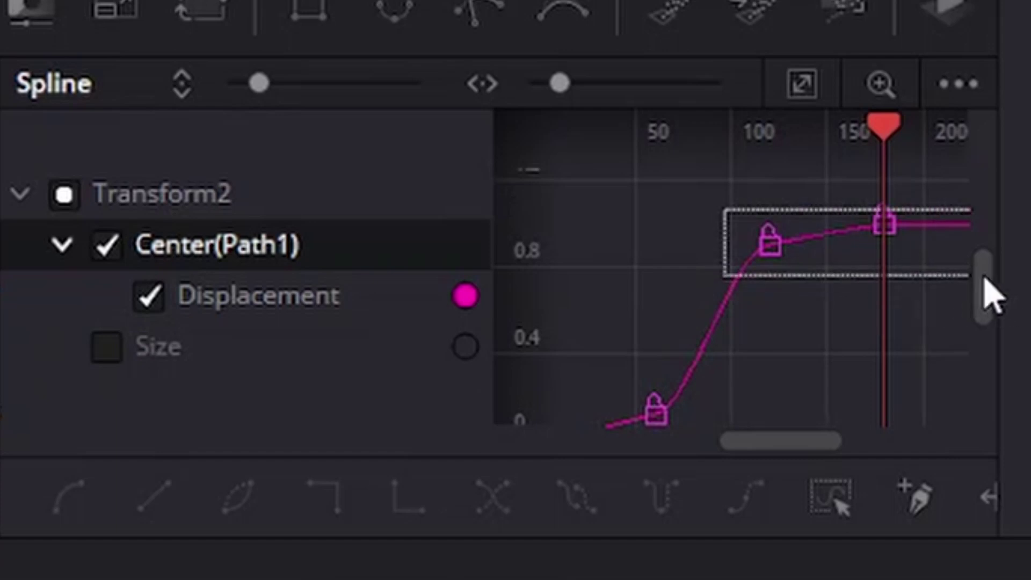
{"action": "left_click", "coordinate": [67, 502]}
{"action": "left_click", "coordinate": [806, 317]}
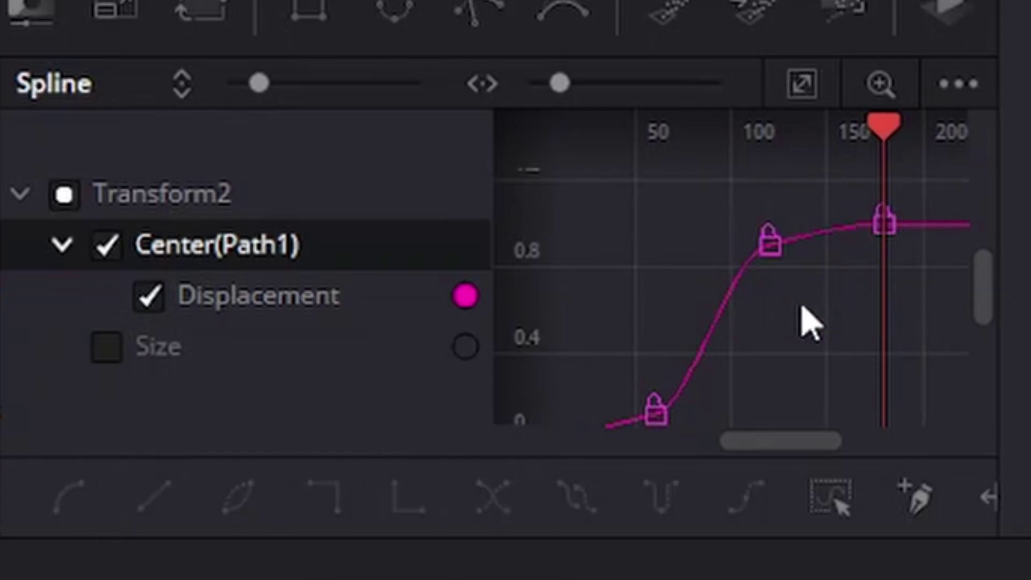
Step: Switch to the Size curve and smooth its keyframes
{"action": "left_click", "coordinate": [107, 347]}
{"action": "left_click", "coordinate": [149, 295]}
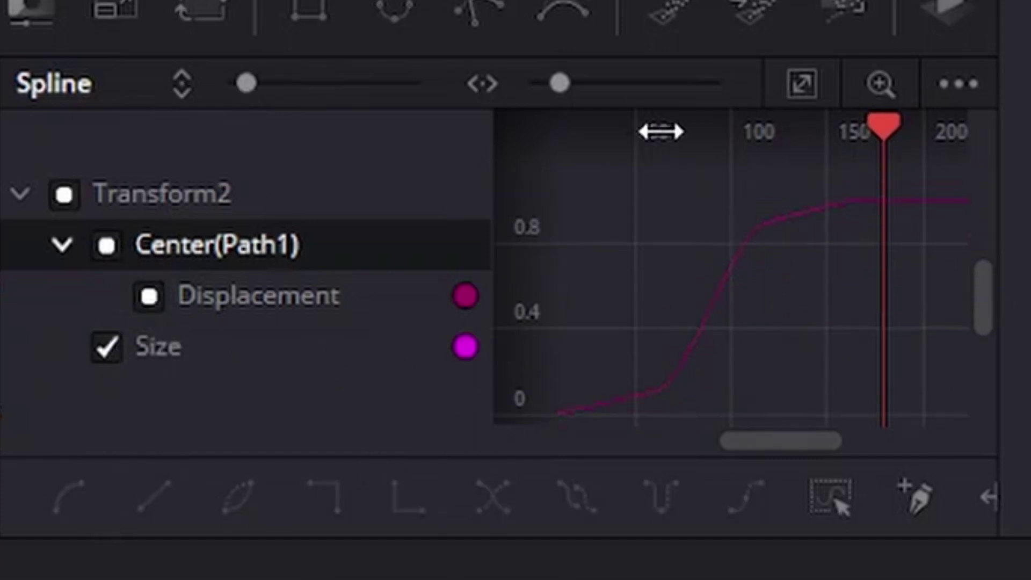
{"action": "left_click", "coordinate": [808, 104]}
{"action": "left_click_drag", "start_coordinate": [607, 184], "coordinate": [847, 537]}
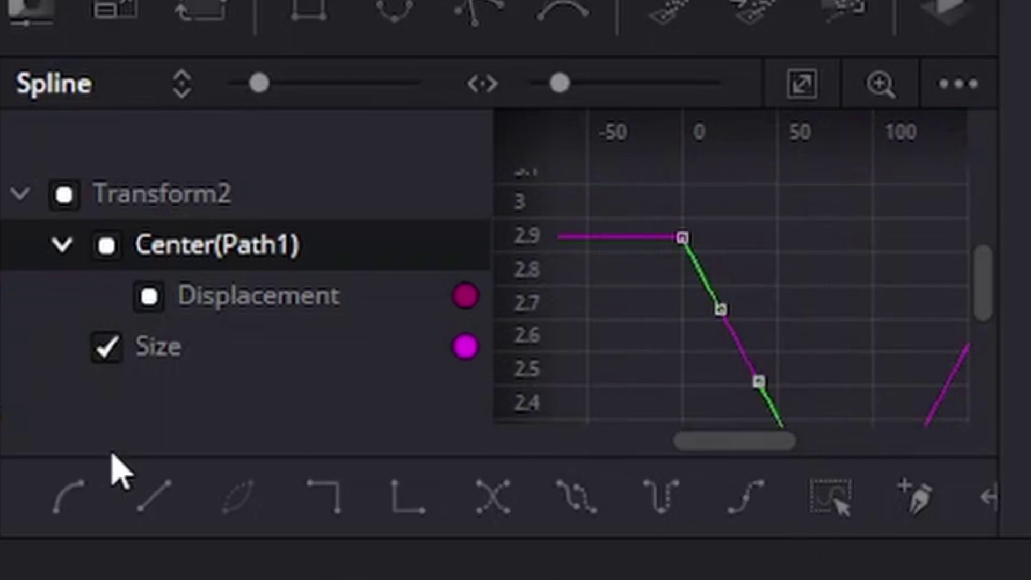
{"action": "left_click", "coordinate": [68, 497]}
{"action": "left_click_drag", "start_coordinate": [806, 212], "coordinate": [580, 506]}
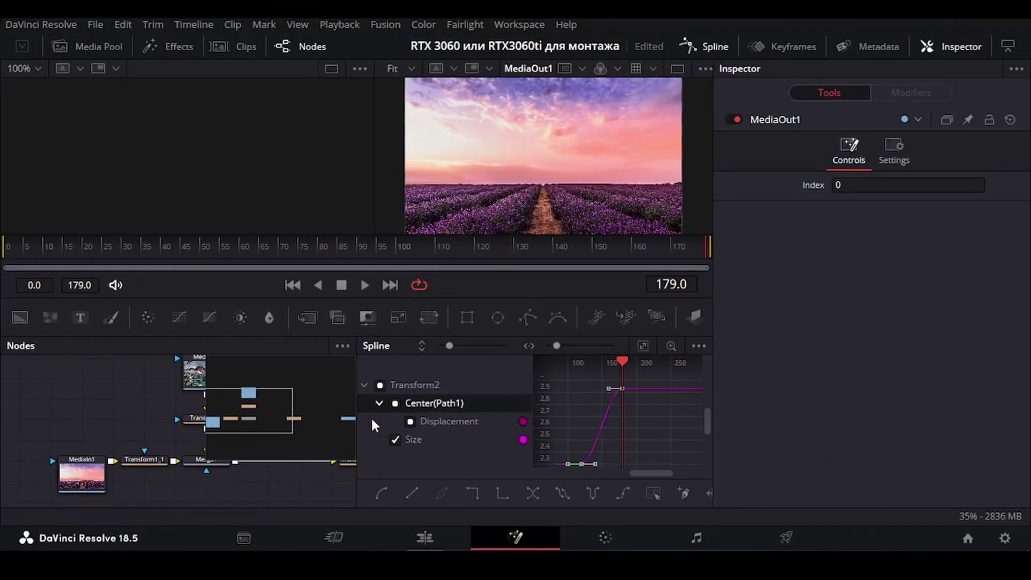
Step: Back on the Edit page, play and scrub the lake-to-lavender pan from the timeline start
{"action": "left_click", "coordinate": [424, 537]}
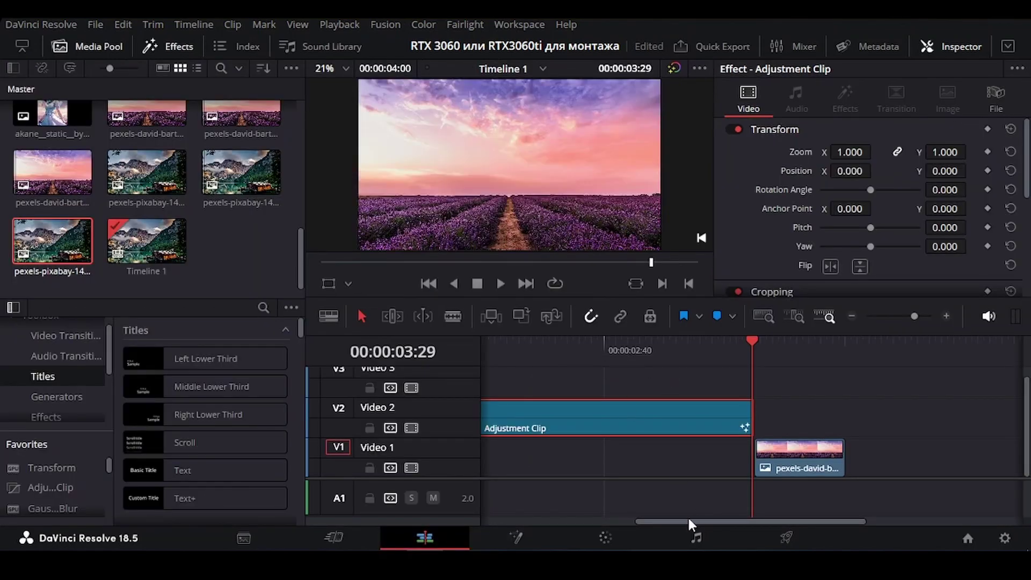
{"action": "left_click_drag", "start_coordinate": [689, 522], "coordinate": [545, 521]}
{"action": "left_click", "coordinate": [535, 344]}
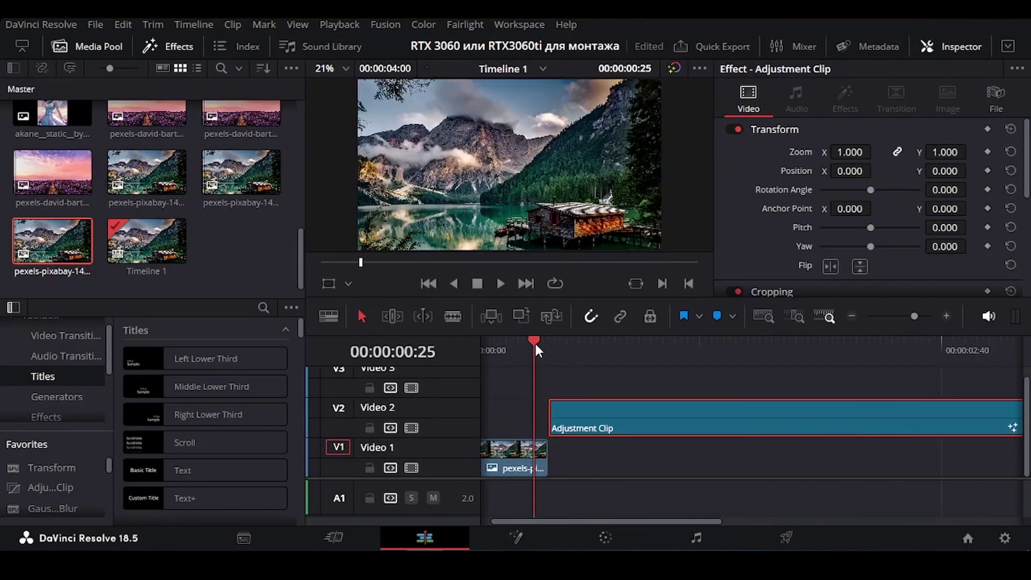
{"action": "left_click", "coordinate": [500, 283]}
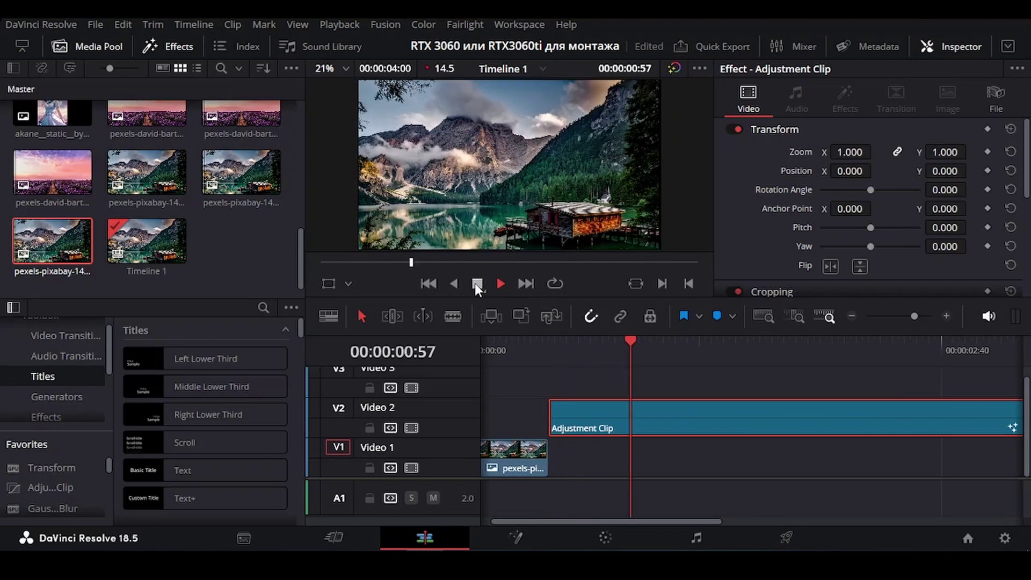
{"action": "left_click_drag", "start_coordinate": [562, 346], "coordinate": [1009, 417]}
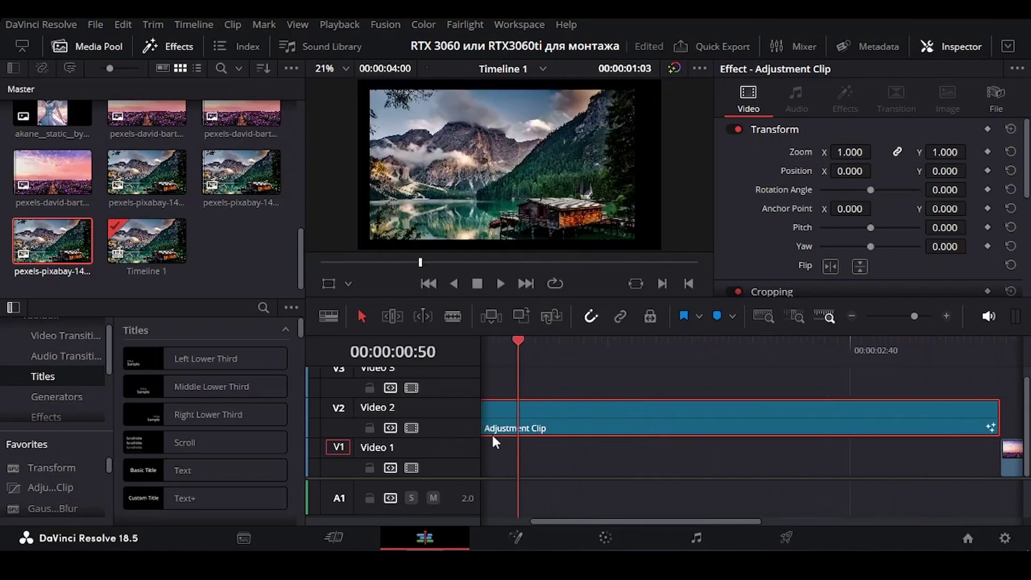
{"action": "mouse_move", "coordinate": [1009, 417]}
{"action": "left_mouse_down"}
{"action": "mouse_move", "coordinate": [608, 451]}
{"action": "mouse_move", "coordinate": [773, 395]}
{"action": "left_mouse_up"}
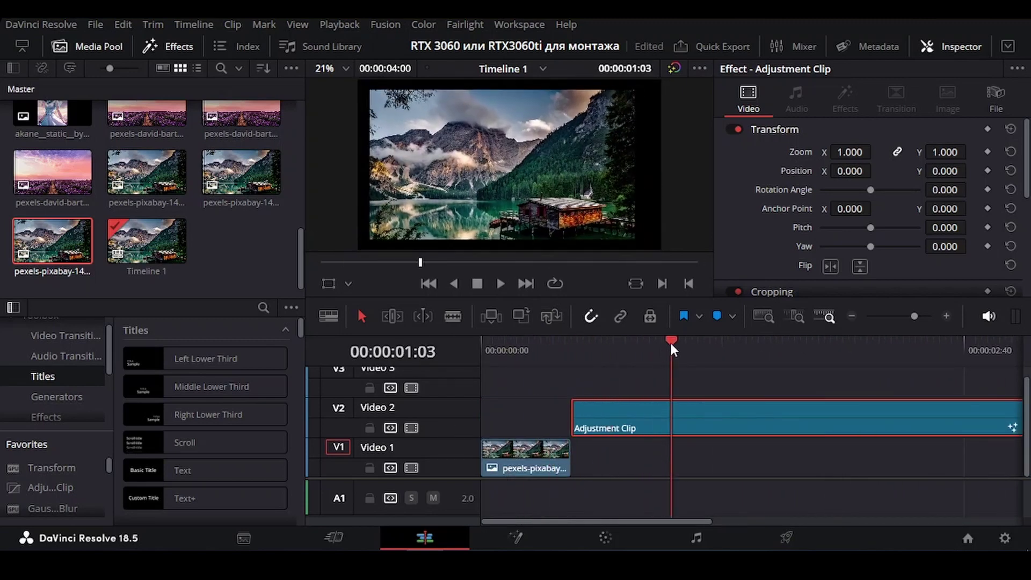